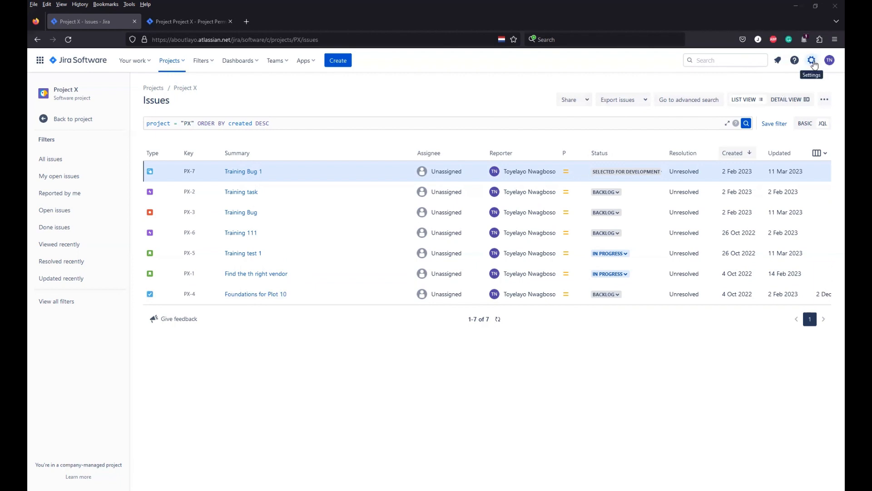
Open the list of custom fields in the Jira issue administration settings.
left_click(813, 61)
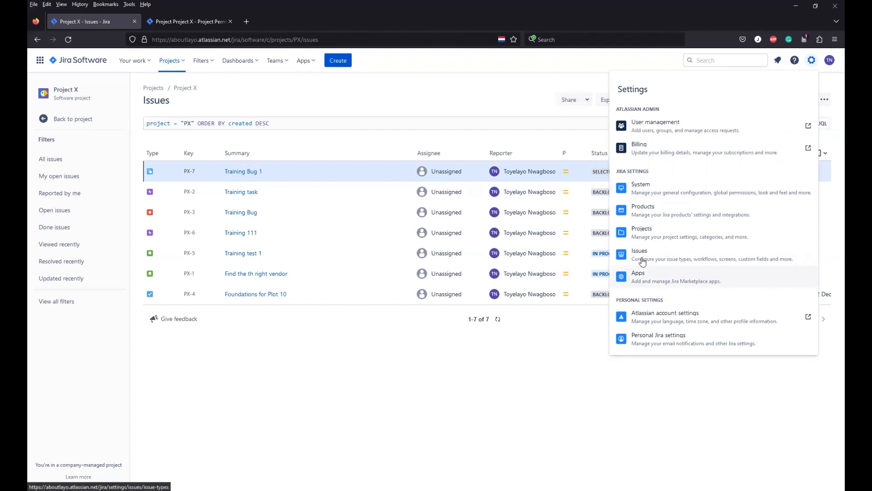
left_click(641, 254)
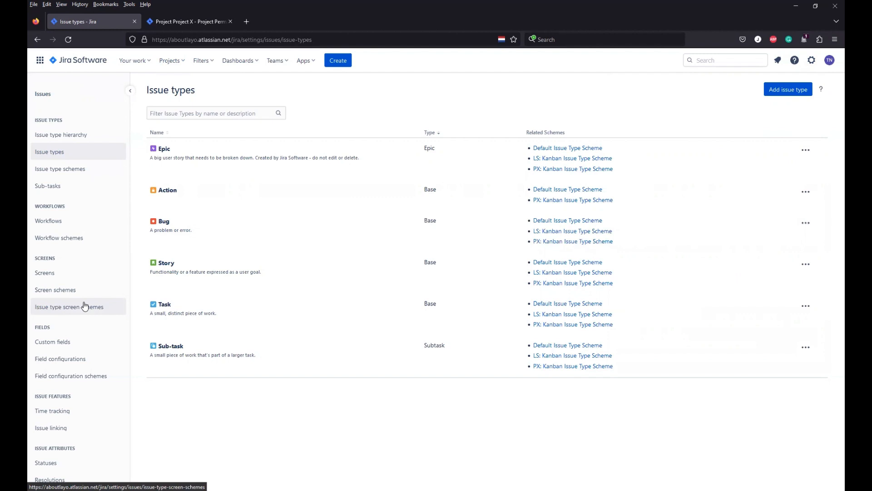
left_click(53, 349)
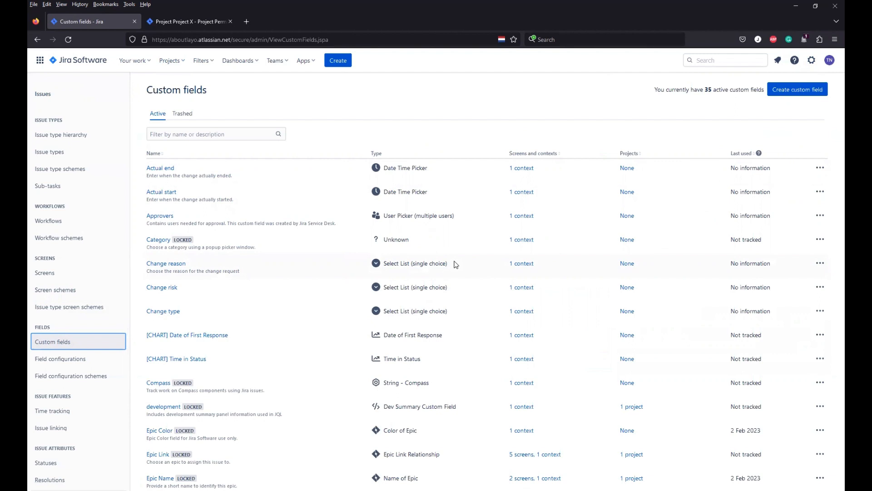
Search the active custom fields for "Arrival date".
left_click(174, 131)
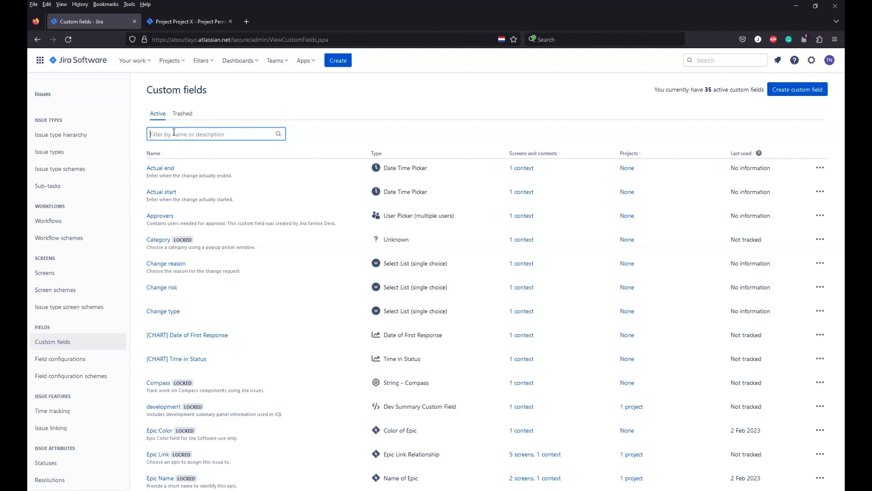
type("Are")
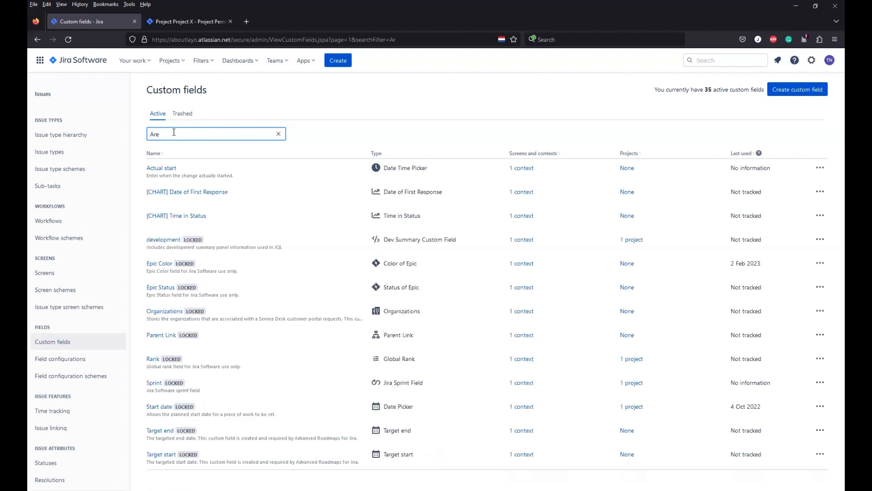
key("BackSpace")
key("BackSpace")
type("rival date")
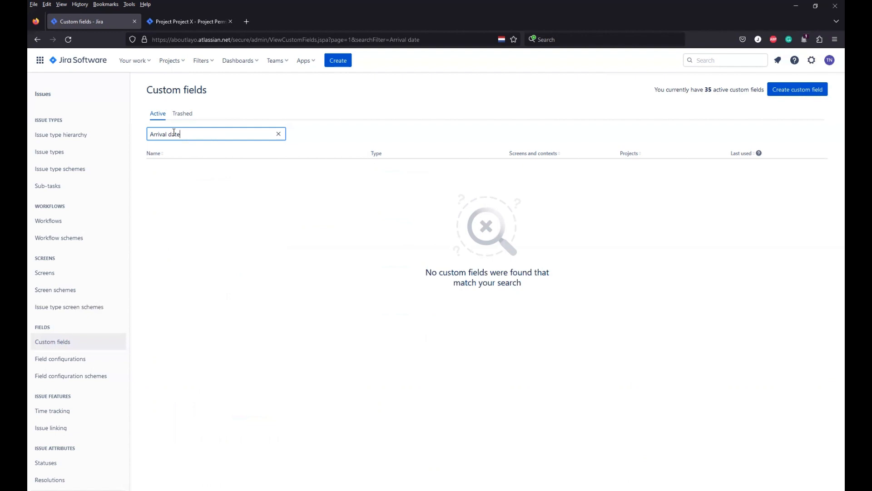
Search the active custom fields for "Date" instead and clear the filter after checking the matches.
key("BackSpace")
key("BackSpace")
key("BackSpace")
key("BackSpace")
key("BackSpace")
key("BackSpace")
key("BackSpace")
key("BackSpace")
key("BackSpace")
key("BackSpace")
key("BackSpace")
key("BackSpace")
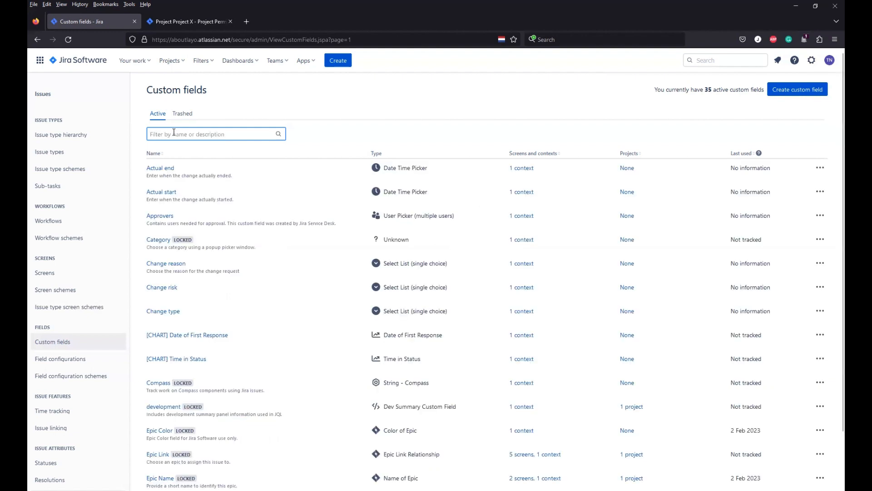
type("Date")
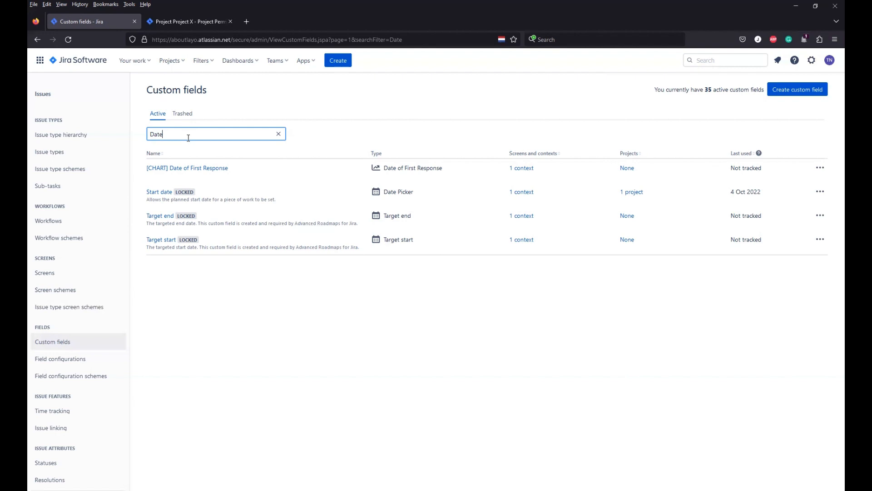
key("BackSpace")
key("BackSpace")
key("BackSpace")
key("BackSpace")
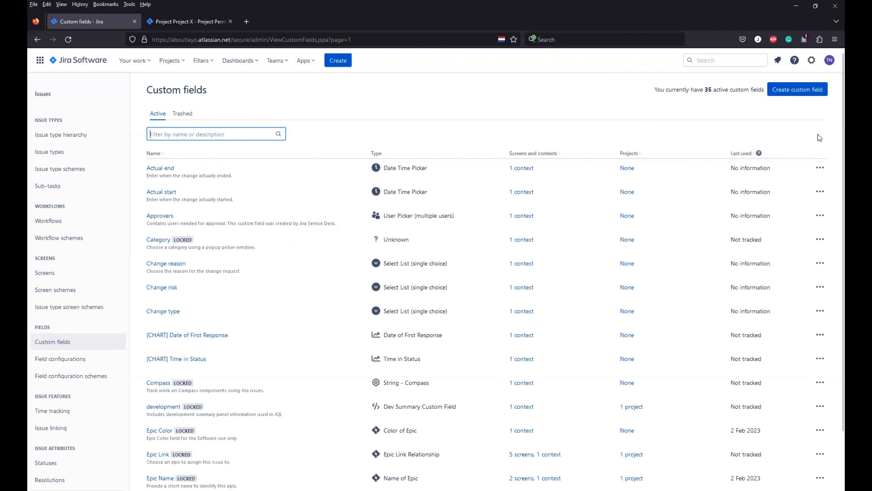
Create a custom field of type Date Time Picker named "Arrival Date".
left_click(796, 93)
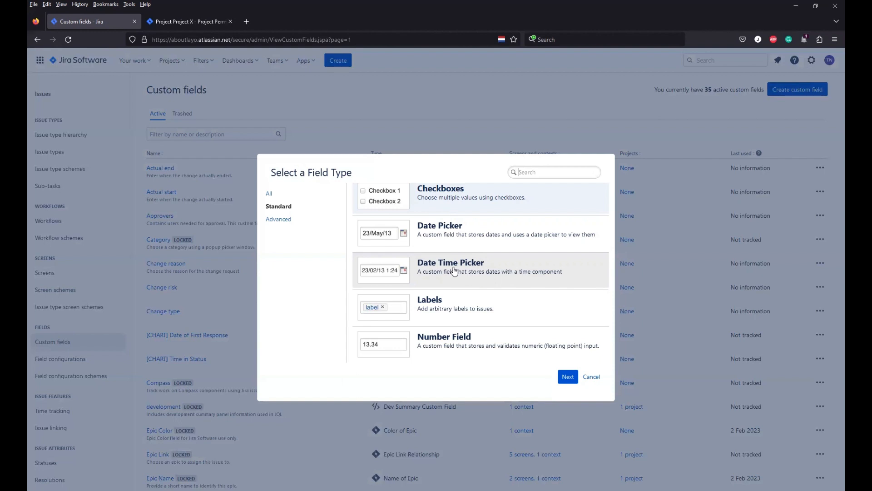
left_click(383, 271)
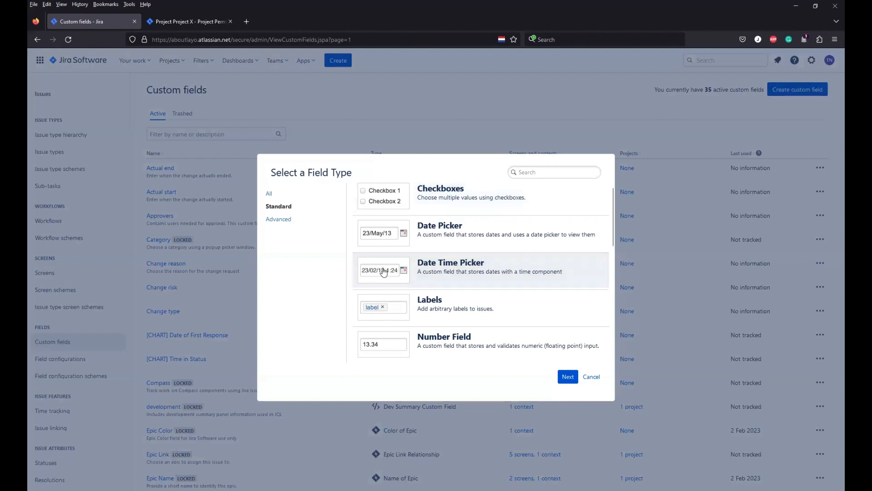
left_click(566, 380)
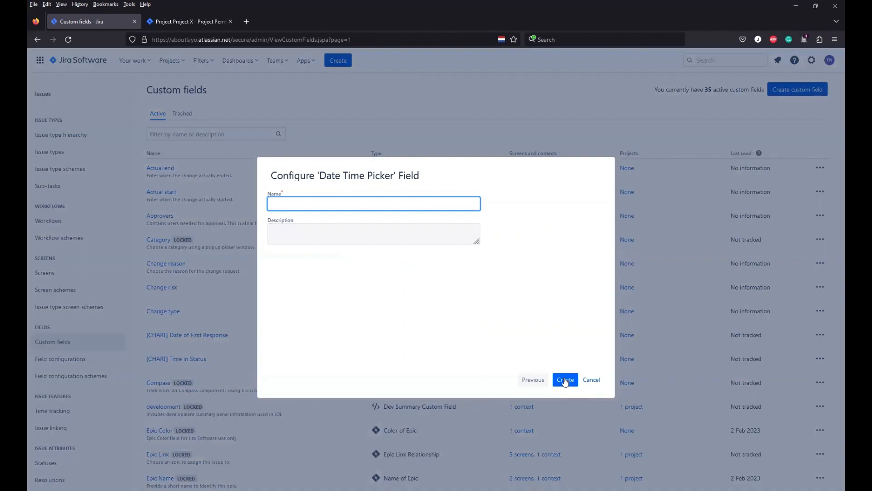
type("Arrival Date")
left_click(565, 379)
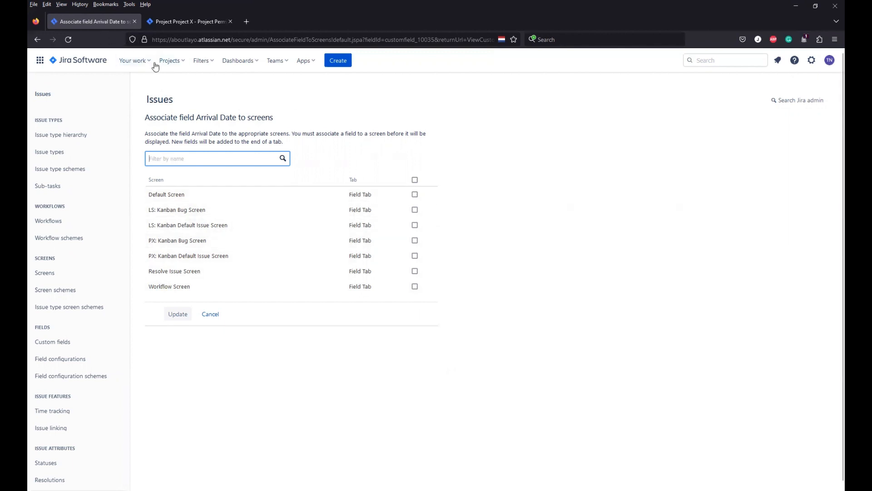
Open the issue Screens configuration in the project settings of Project X.
left_click(182, 67)
left_click(195, 138)
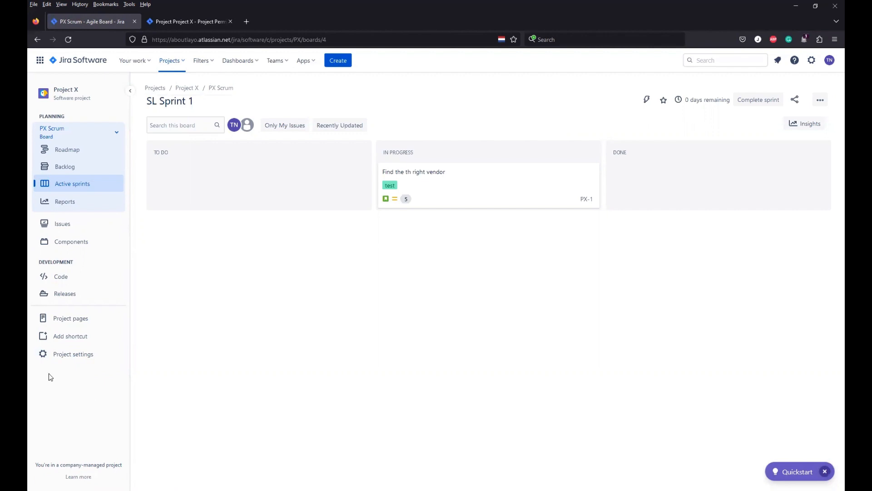
left_click(74, 358)
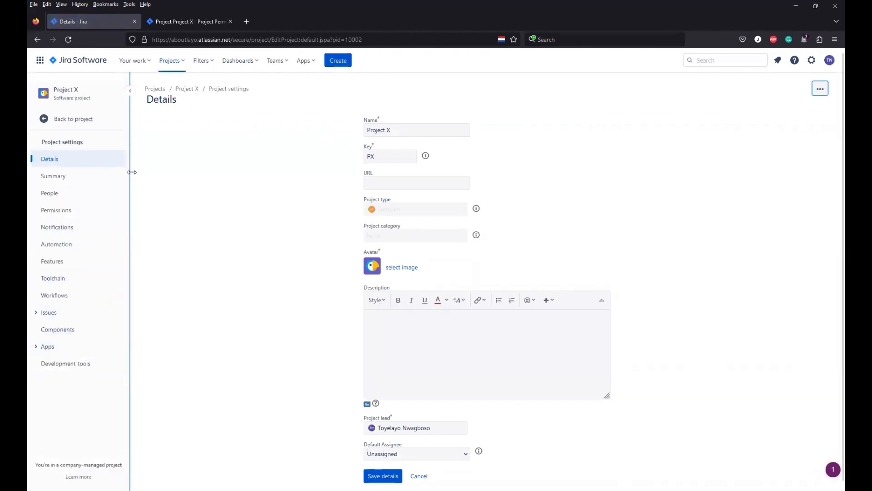
left_click(37, 313)
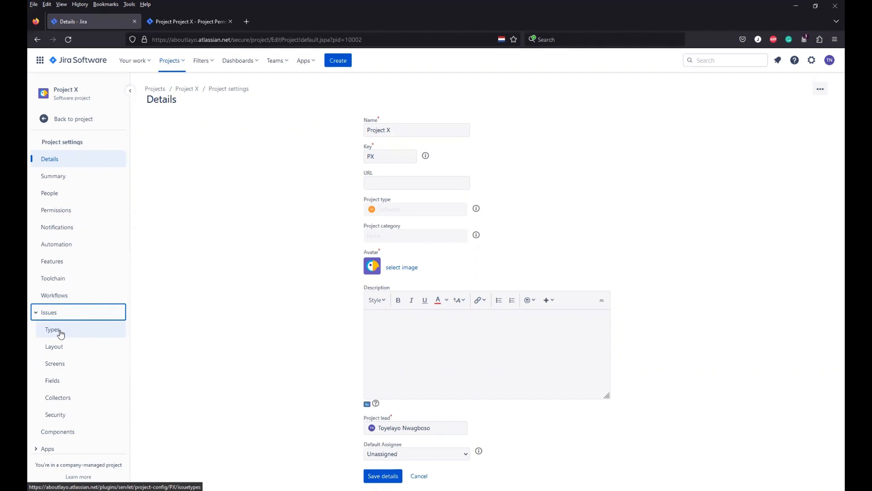
left_click(54, 365)
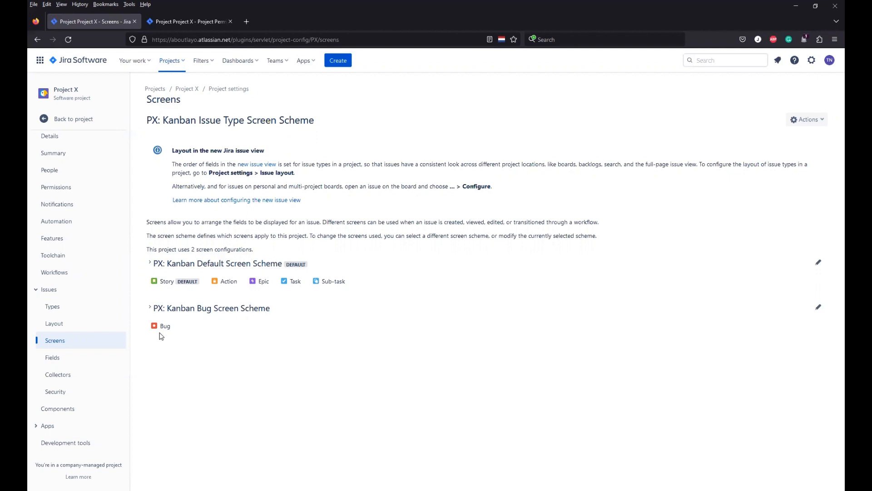
Expand the PX: Kanban Default Screen Scheme and open its Create issue screen in a separate browser tab.
left_click(151, 264)
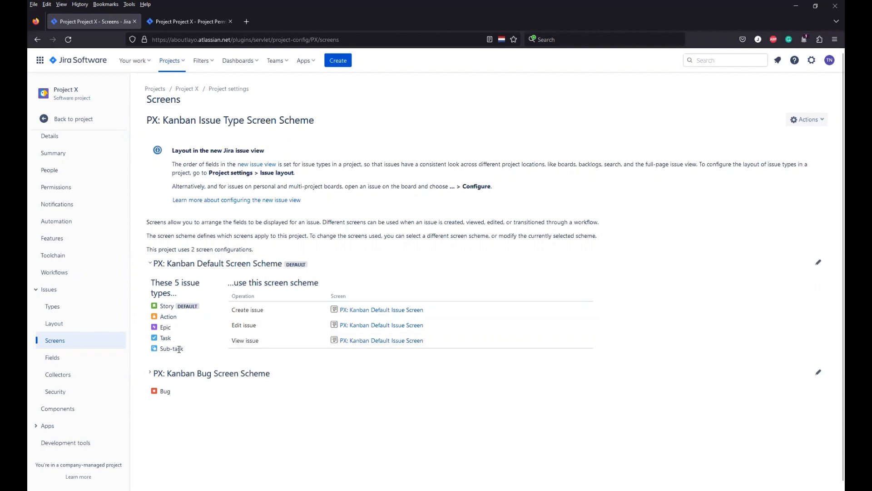
mouse_move(180, 349)
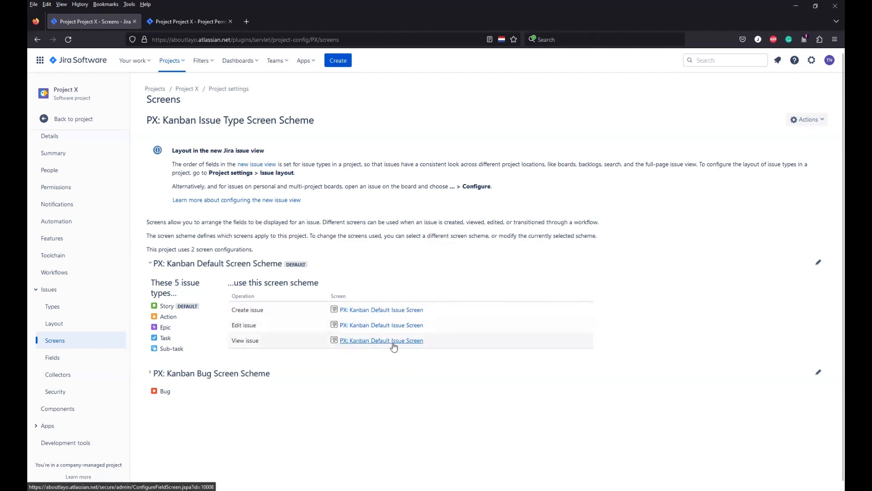
right_click(382, 315)
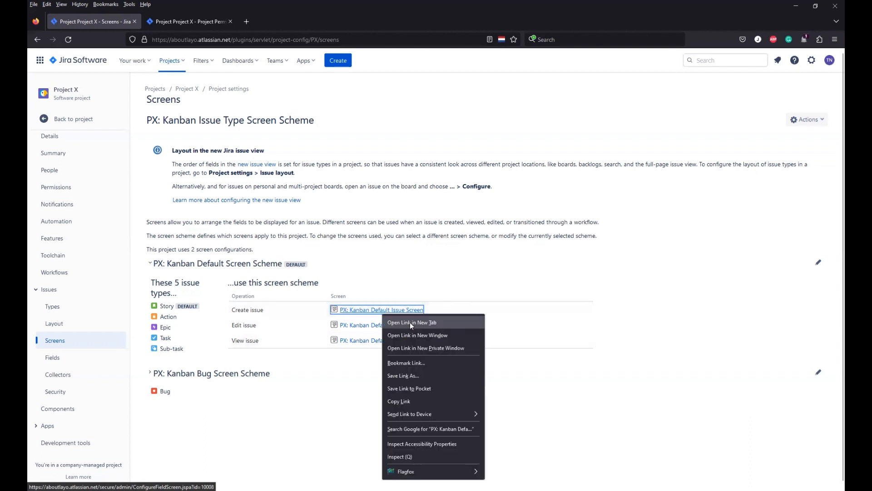
left_click(410, 322)
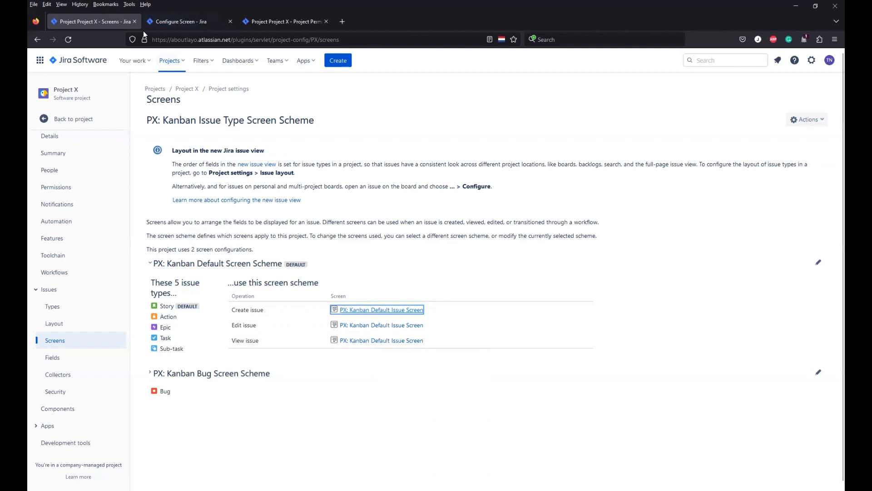
left_click(171, 23)
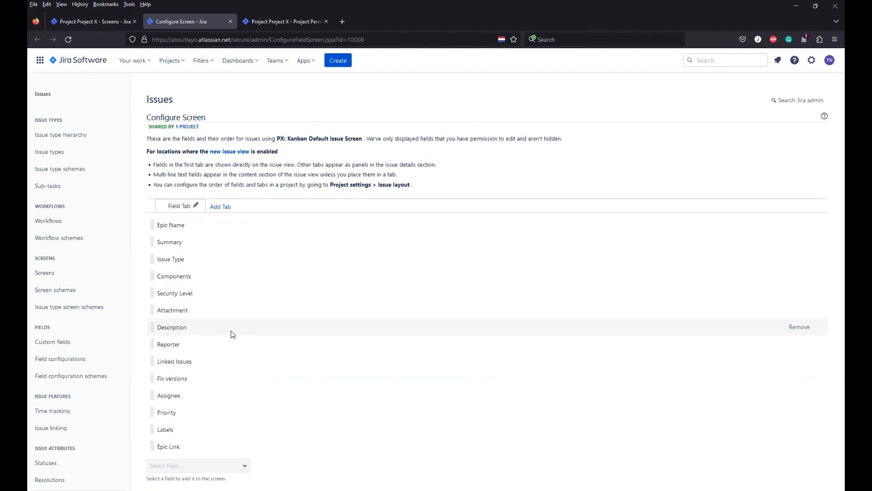
Add the Arrival Date field to the PX: Kanban Default Issue Screen.
left_click(176, 464)
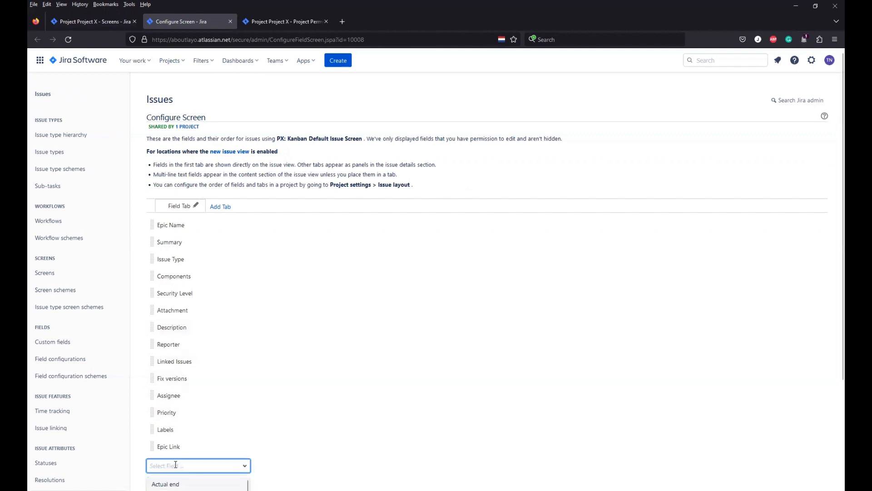
type("Arr")
left_click(200, 483)
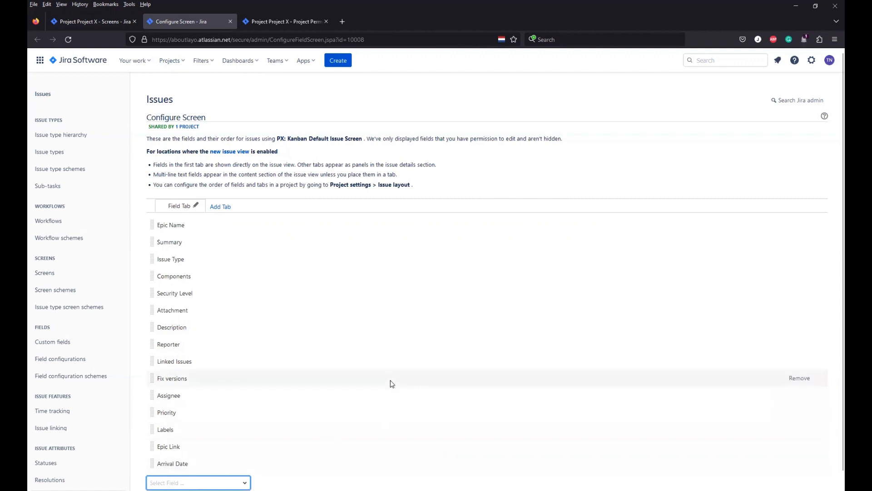
left_click(389, 363)
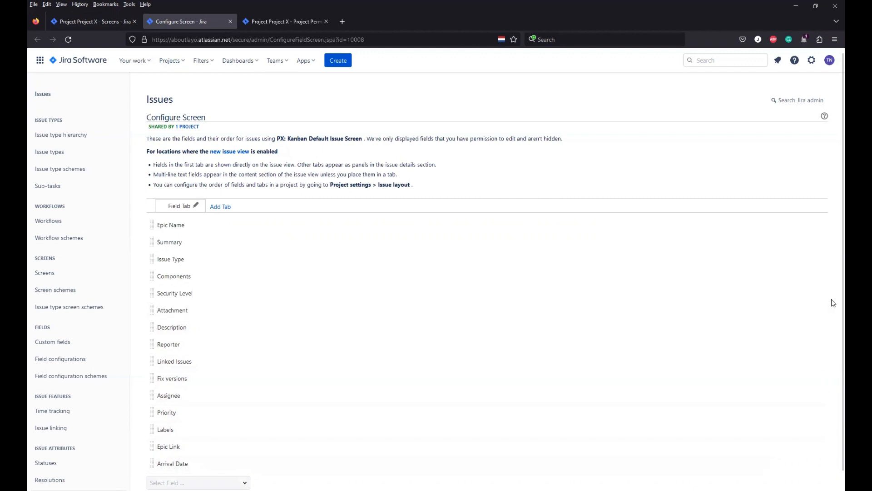
scroll(833, 303, "down", 1)
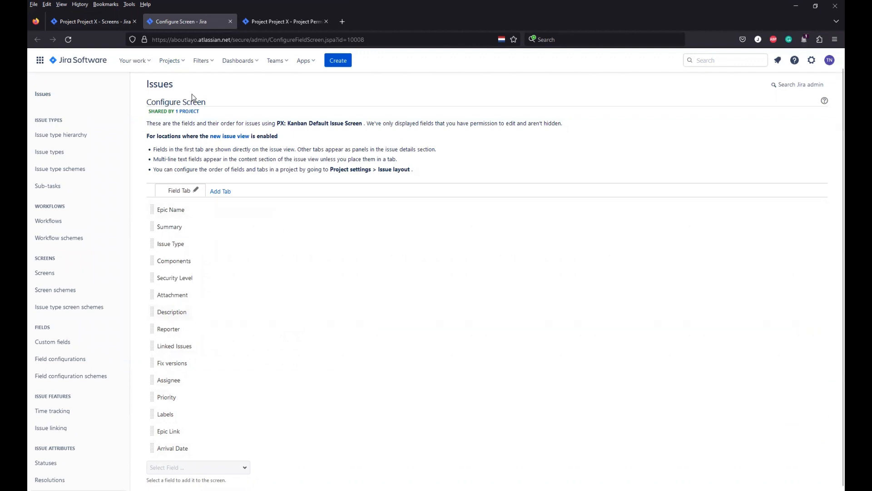
Return to Project X's screens, expand the PX: Kanban Bug Screen Scheme and open its Create issue screen in a separate browser tab.
left_click(91, 20)
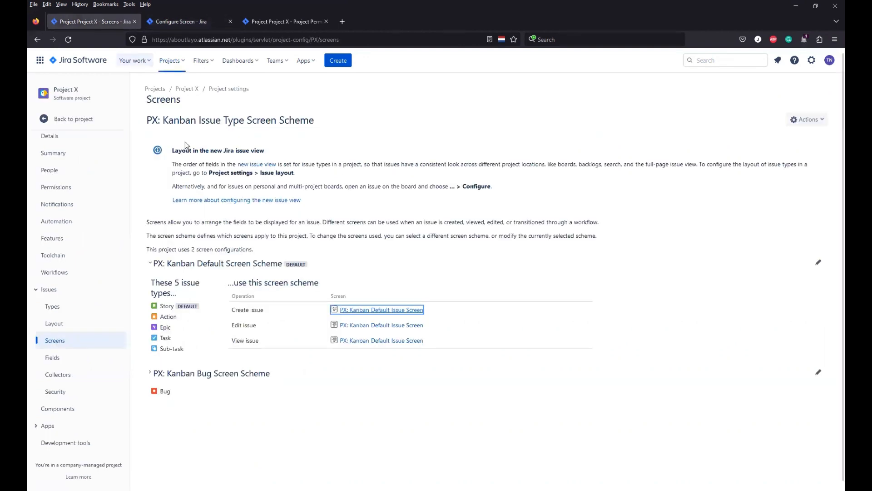
left_click(150, 375)
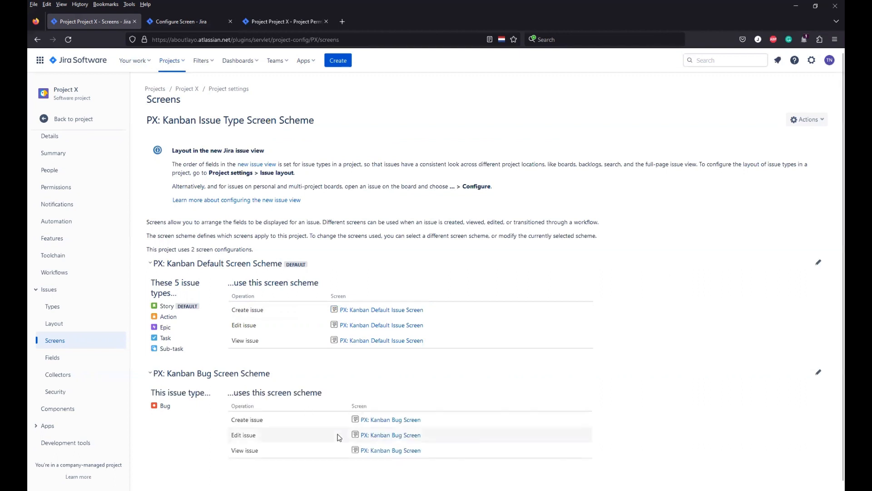
left_click(388, 420)
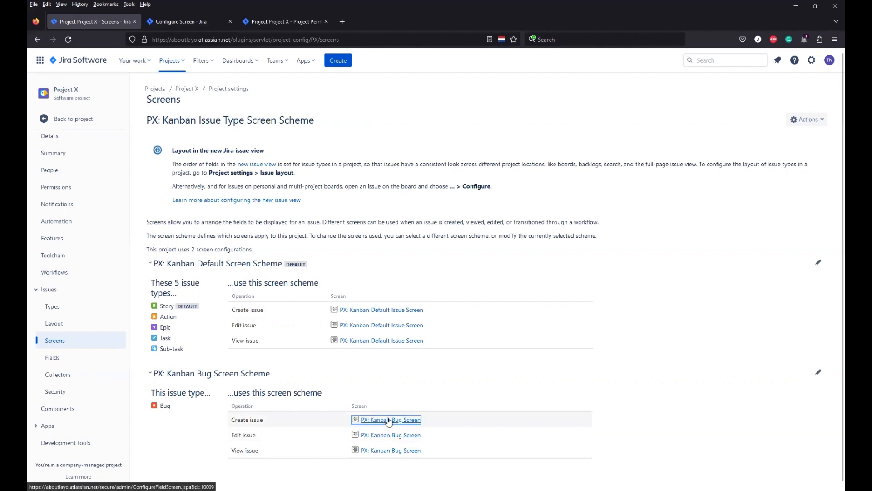
right_click(388, 420)
left_click(413, 258)
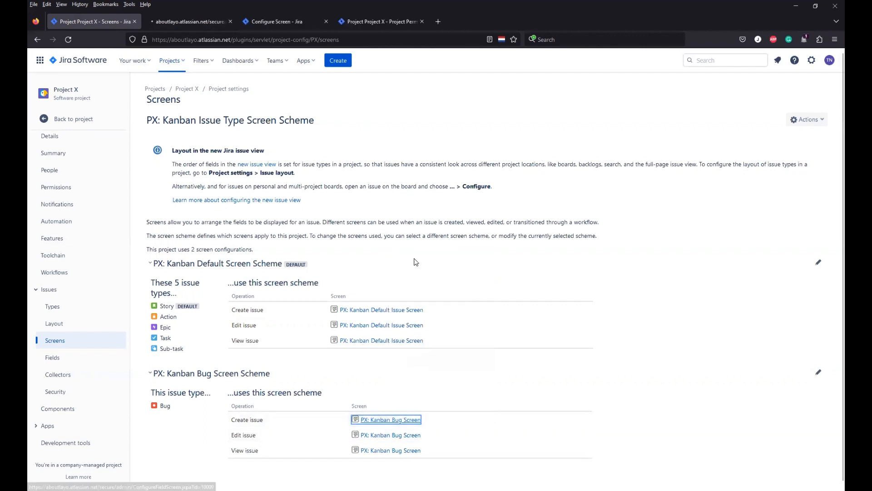
left_click(188, 27)
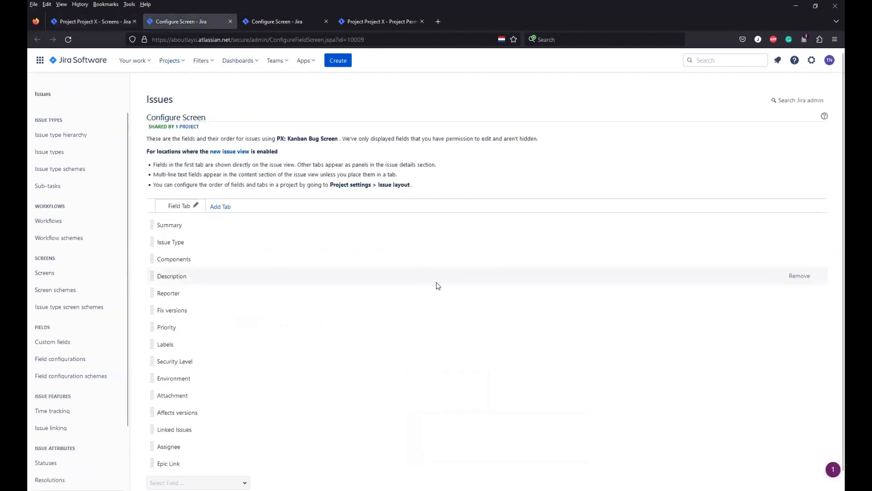
Add the Arrival Date field to the PX: Kanban Bug Screen.
scroll(833, 271, "down", 1)
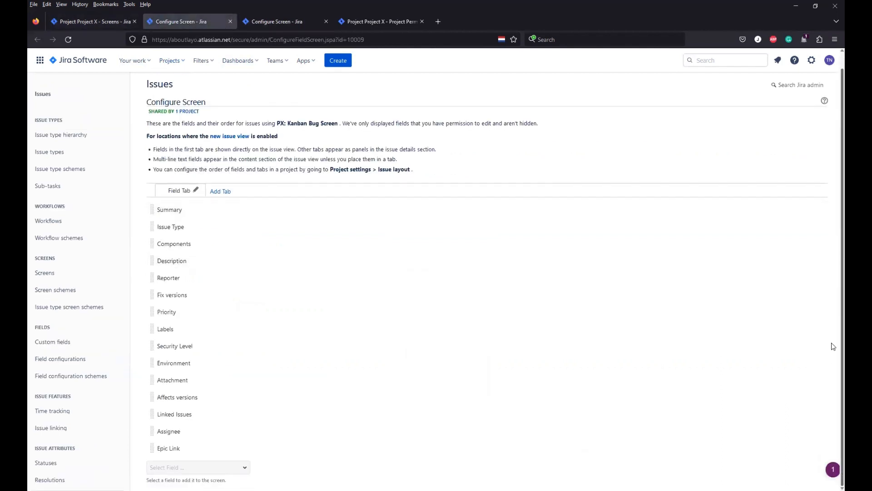
left_click(199, 466)
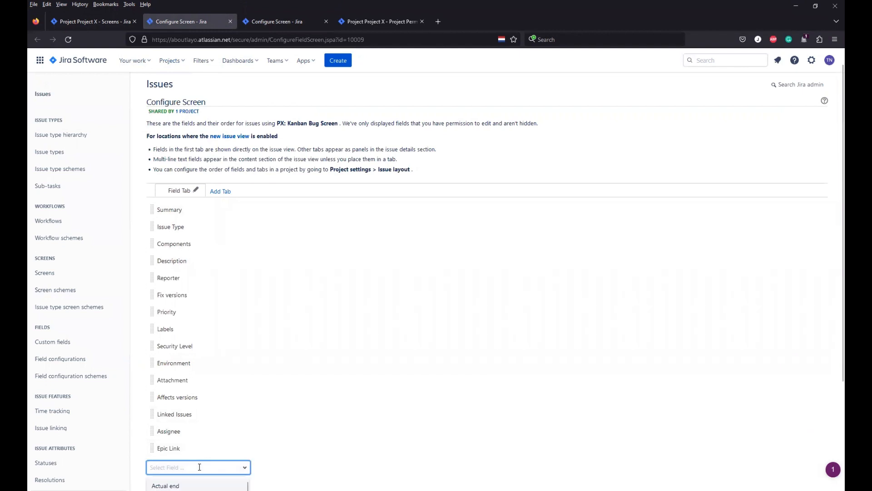
type("Arr")
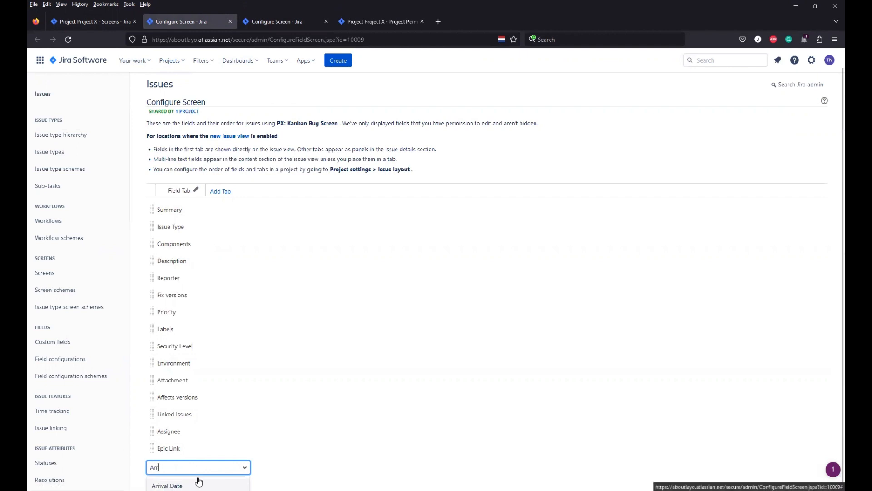
left_click(198, 481)
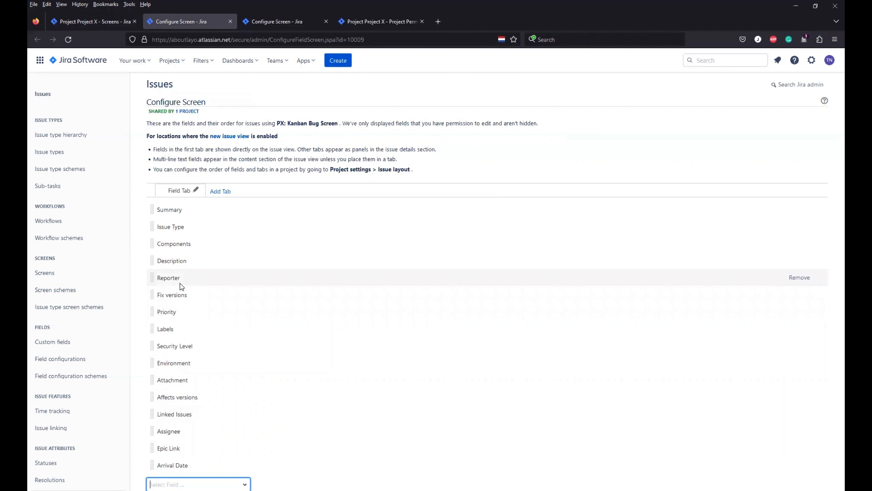
Start a new Story issue in Project X with the summary "New Field Creation".
left_click(339, 62)
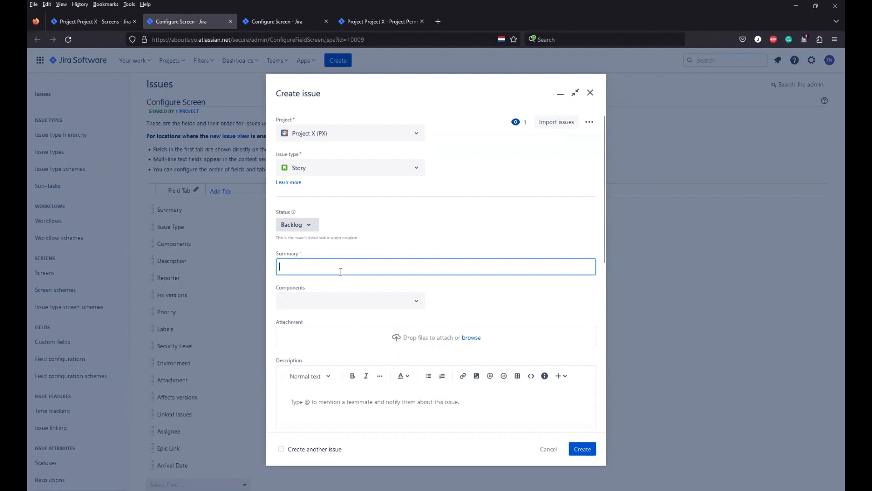
type("Tes")
key("BackSpace")
key("BackSpace")
key("BackSpace")
type("New Field")
type("eation")
Set the new issue's Arrival Date to 26/04/2023 at 01:00 and create the issue.
left_click_drag(606, 244, 618, 427)
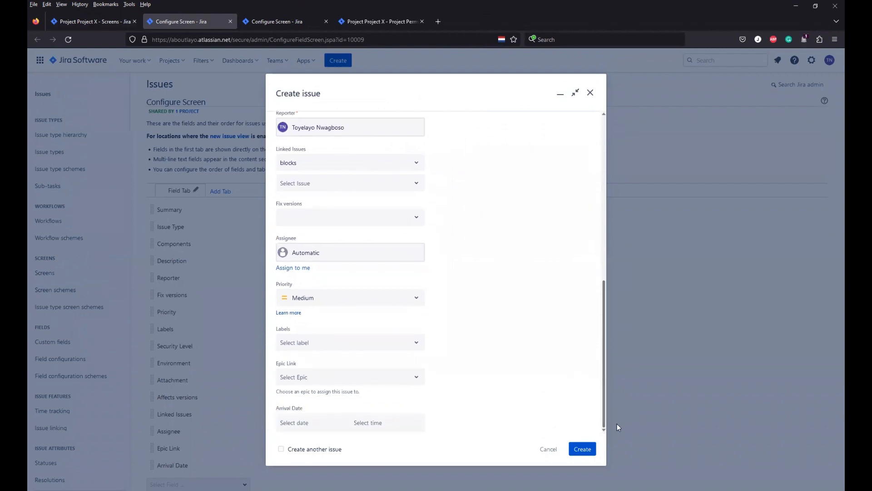
left_click(300, 426)
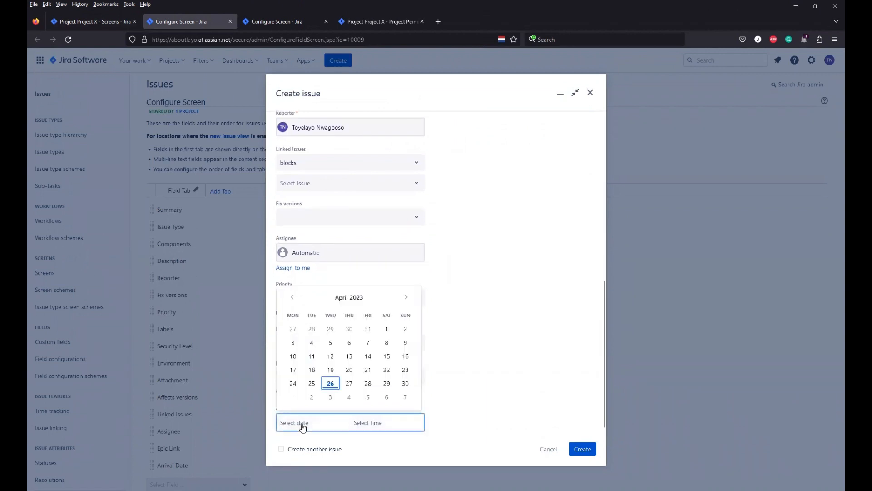
left_click(331, 384)
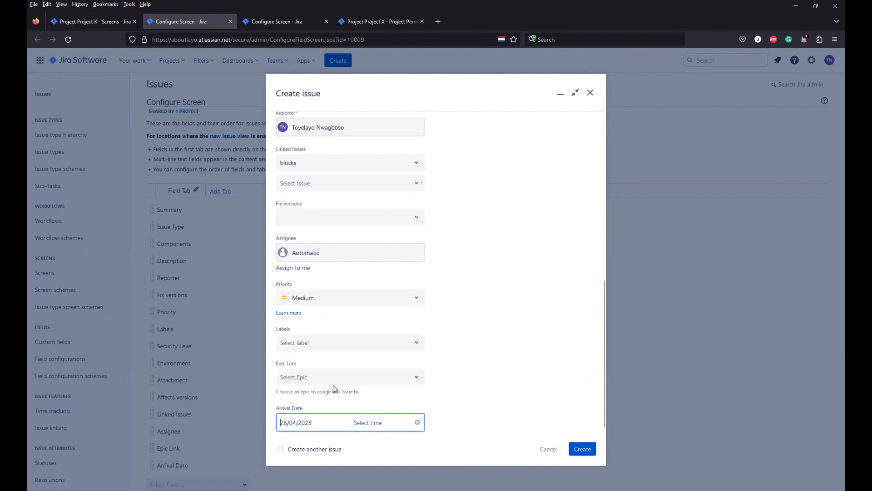
left_click(382, 427)
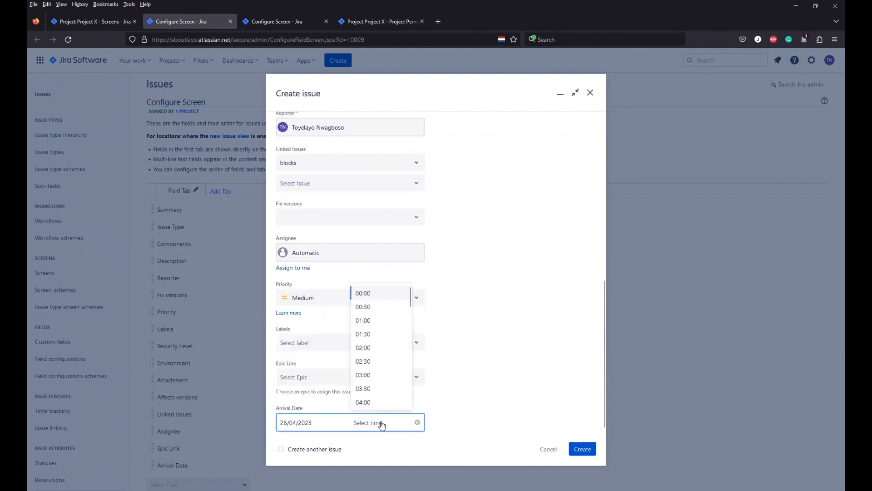
left_click(360, 323)
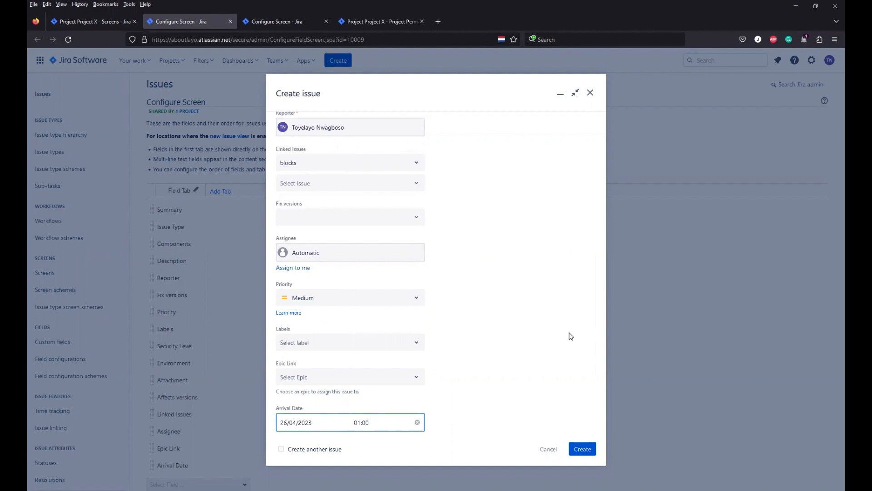
left_click(580, 452)
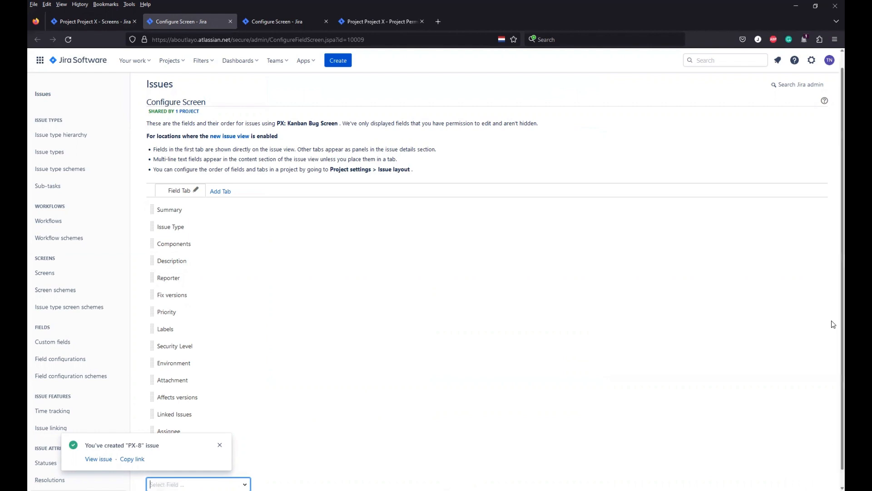
Dismiss the issue notification and move the Arrival Date field between Components and Description on the PX: Kanban Bug Screen.
scroll(834, 348, "down", 1)
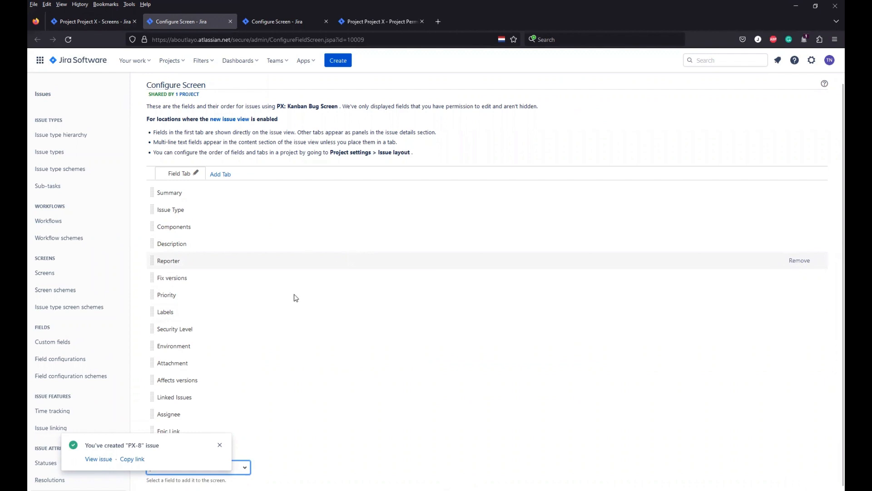
left_click(221, 446)
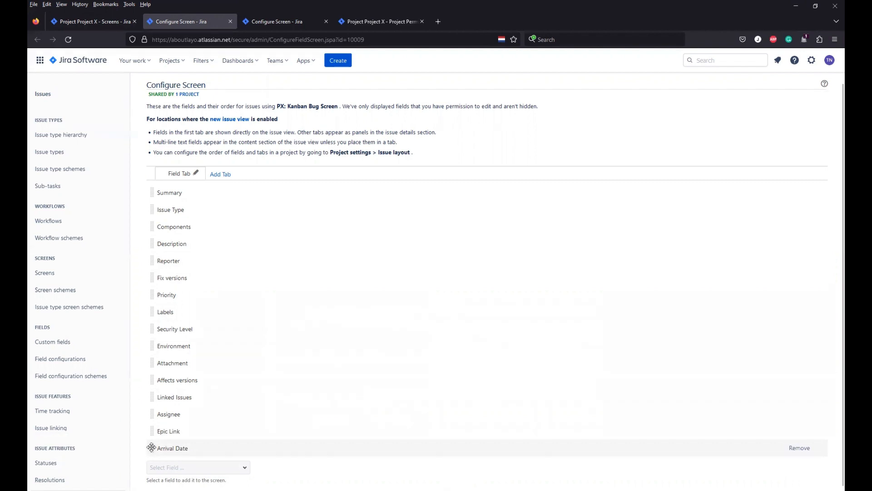
left_click_drag(152, 447, 151, 251)
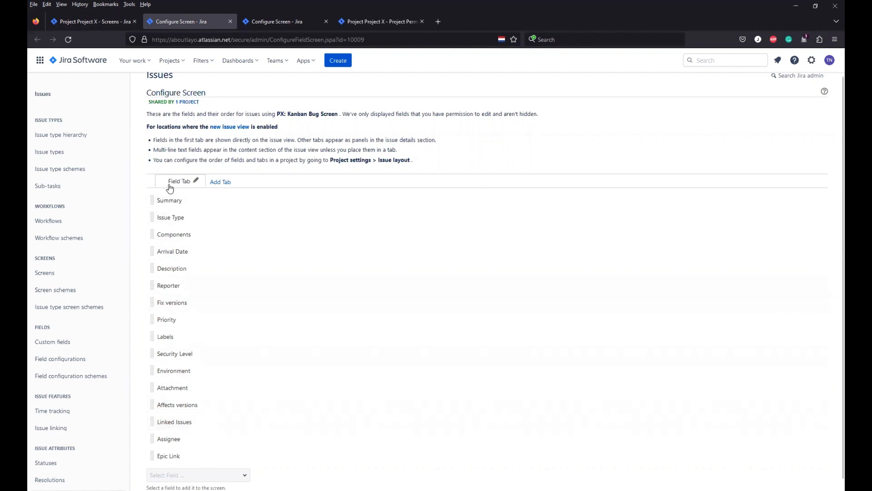
Add a tab named Date to the PX: Kanban Bug Screen.
left_click(226, 187)
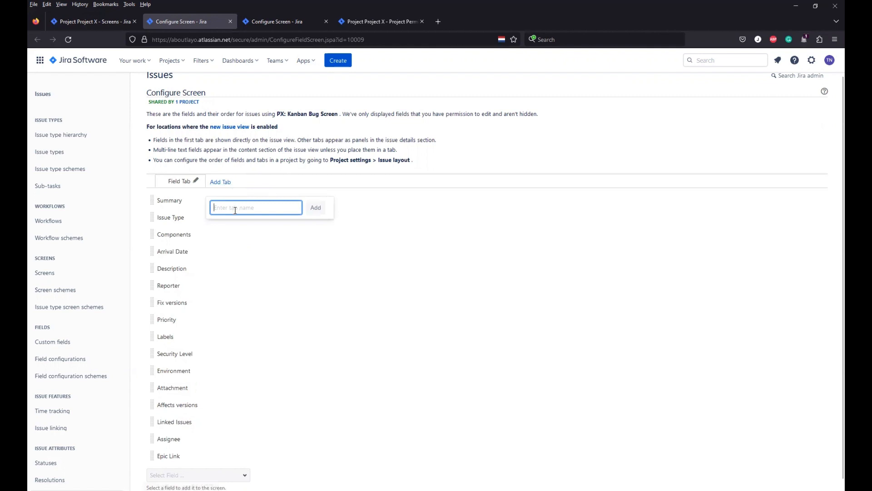
type("Date")
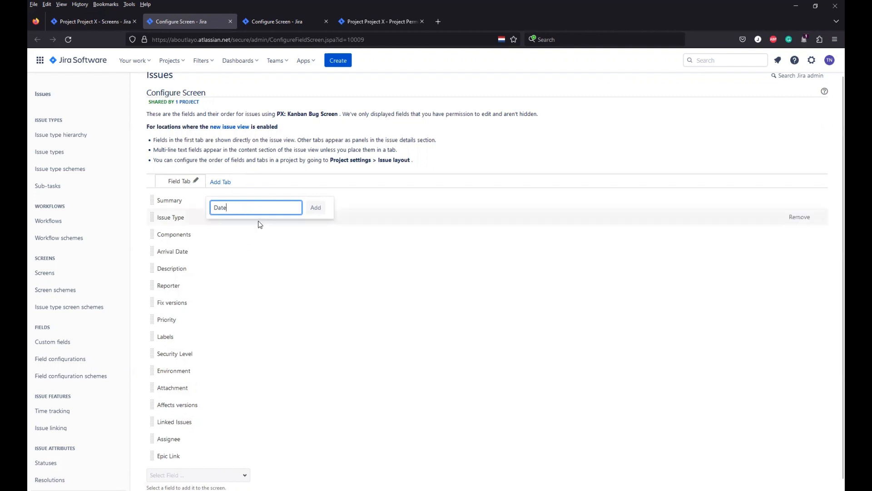
left_click(315, 208)
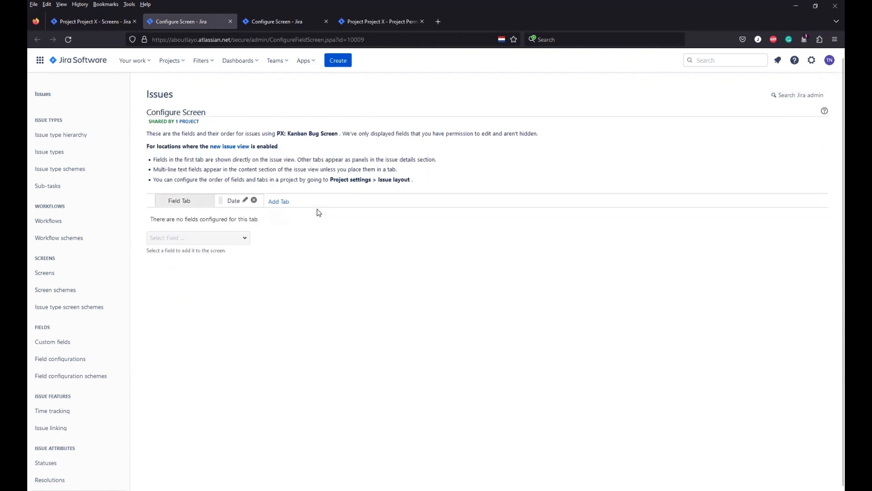
Compare the Field Tab and Date tabs, and remove the Arrival Date field from Field Tab.
left_click(185, 203)
left_click(178, 205)
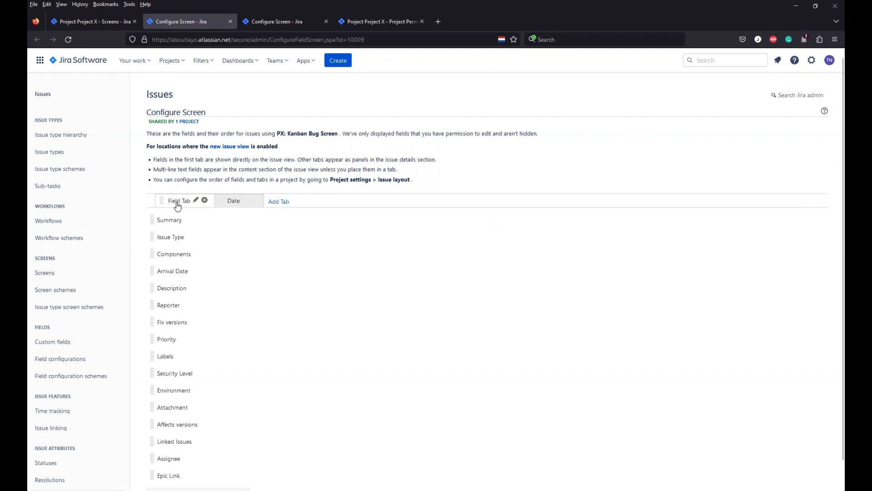
left_click(237, 207)
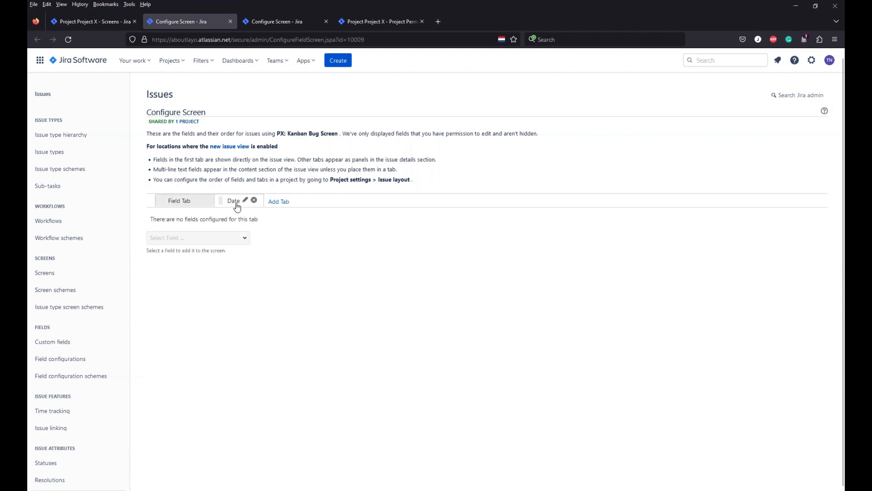
left_click(187, 205)
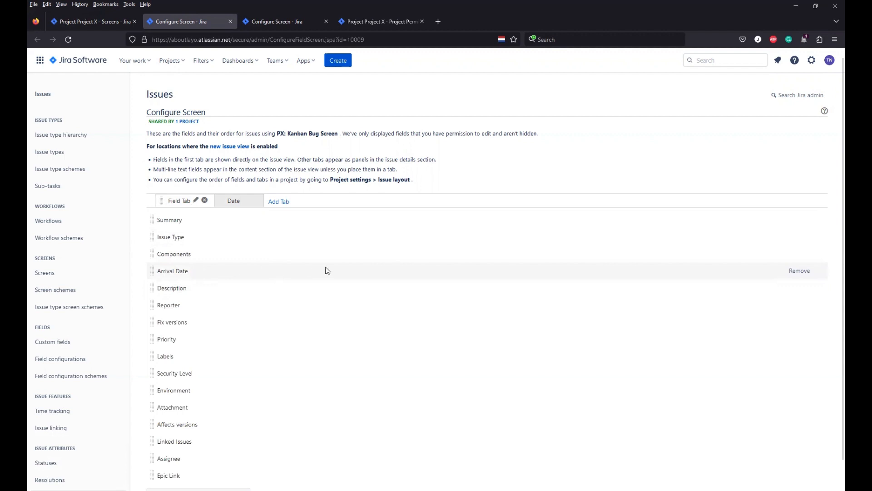
left_click(799, 271)
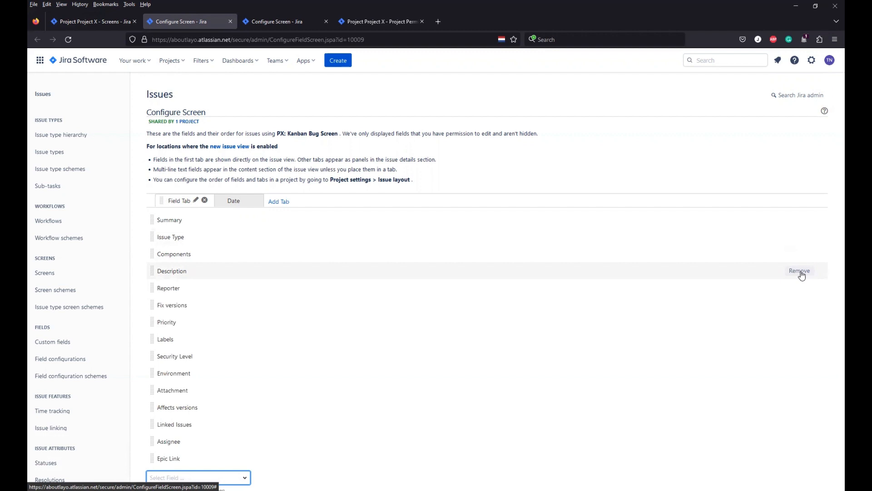
scroll(833, 284, "down", 1)
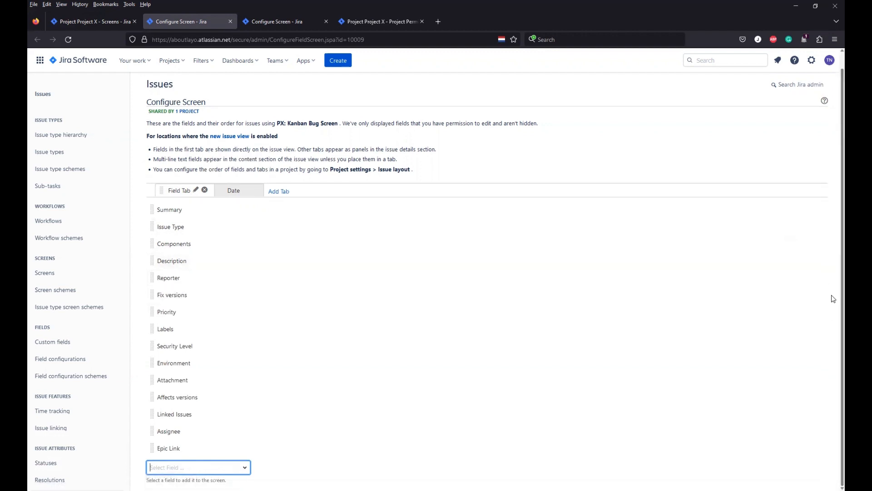
Add the Arrival Date field to the bug screen's Date tab.
left_click(235, 196)
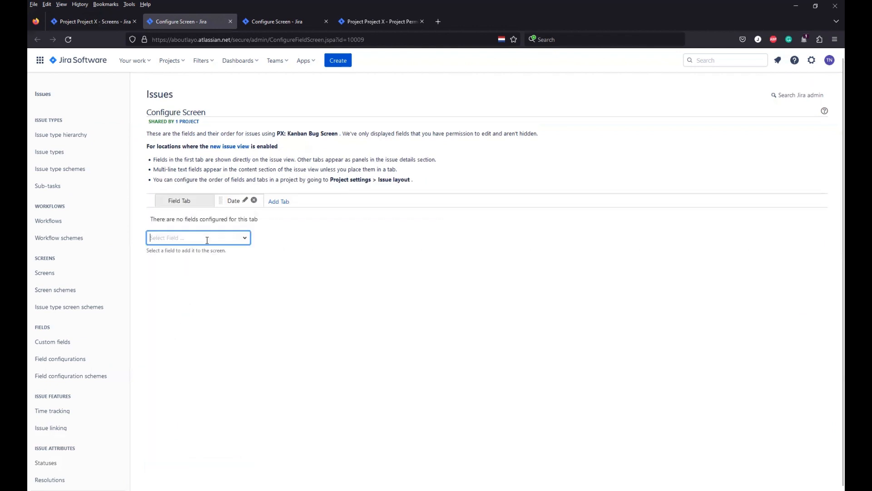
left_click(206, 238)
type("Arr")
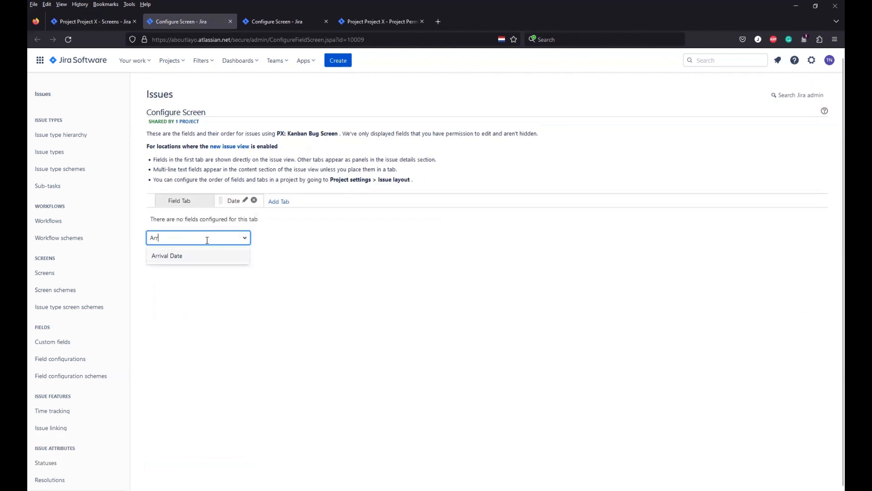
left_click(203, 257)
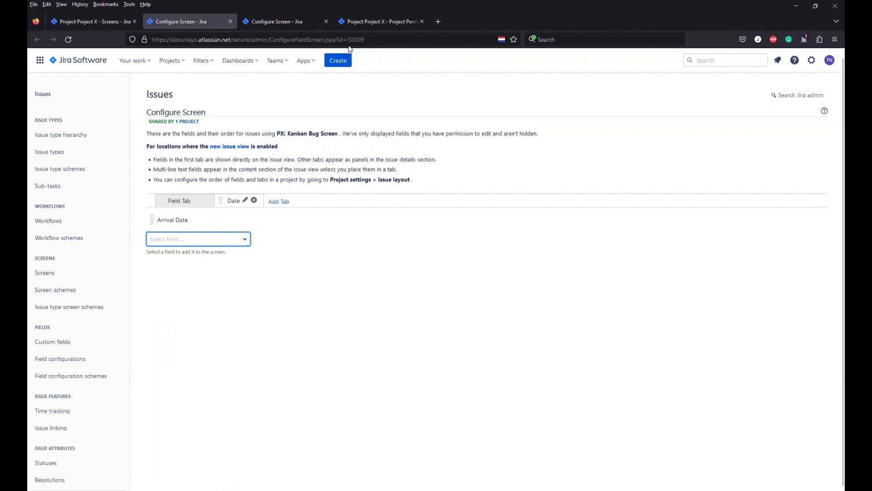
Start a new Story issue from Project X's permissions page, review its form fields and enter the summary "Test 111".
left_click(368, 22)
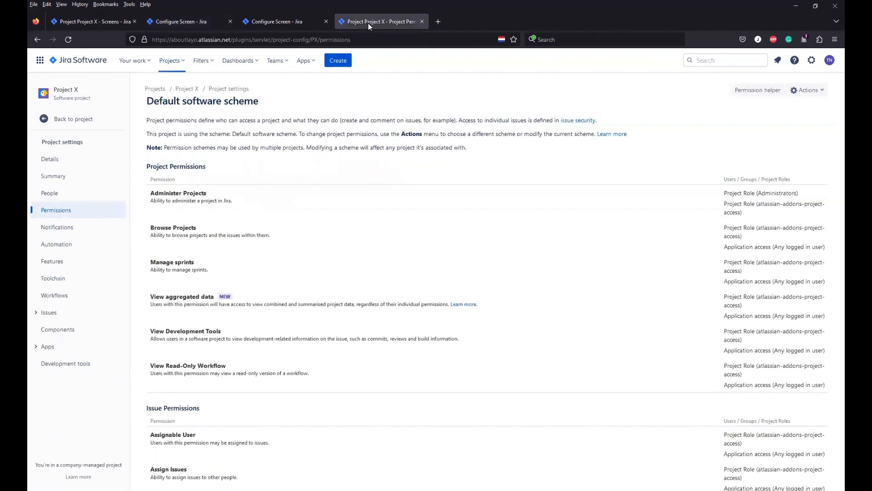
left_click(341, 62)
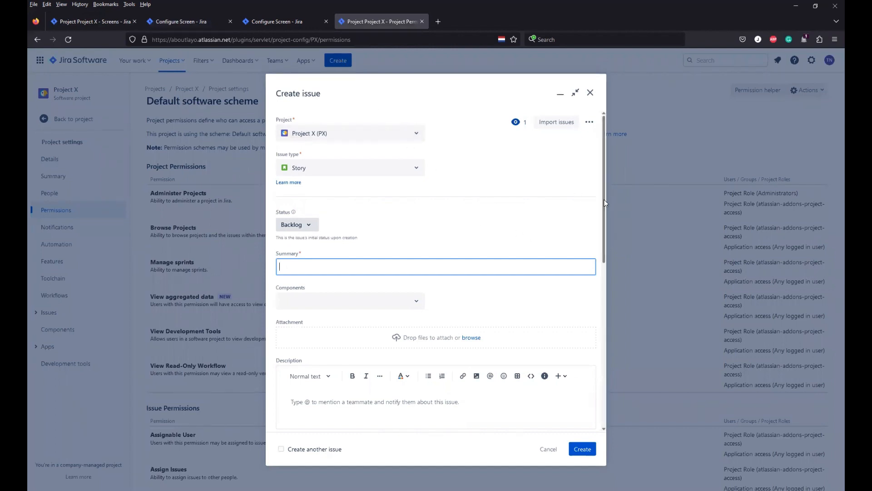
left_click_drag(604, 202, 617, 372)
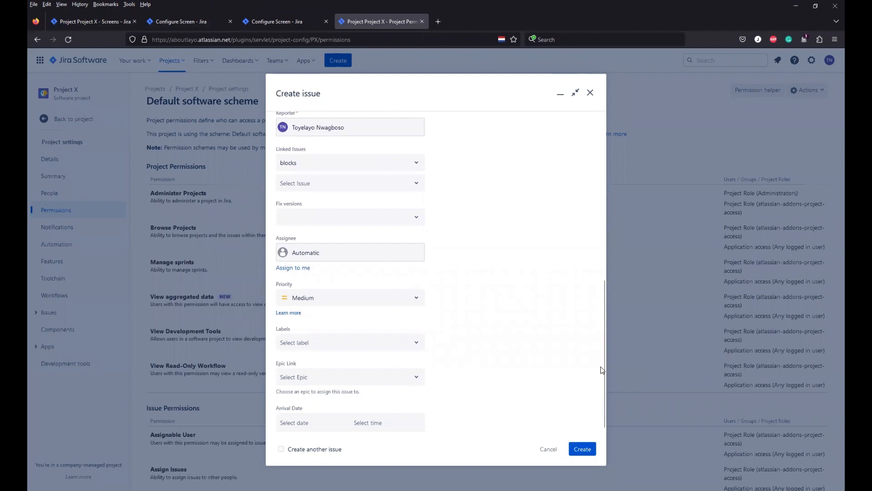
left_click_drag(601, 366, 605, 303)
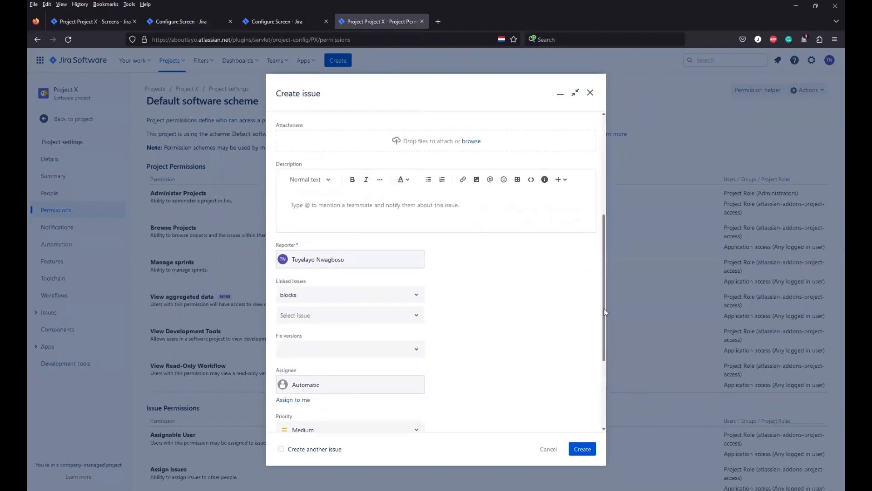
left_click_drag(603, 309, 588, 154)
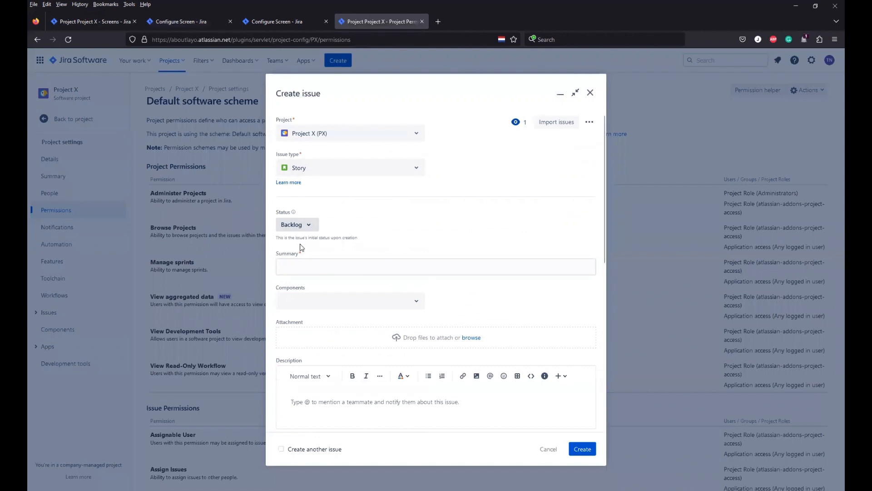
left_click(289, 267)
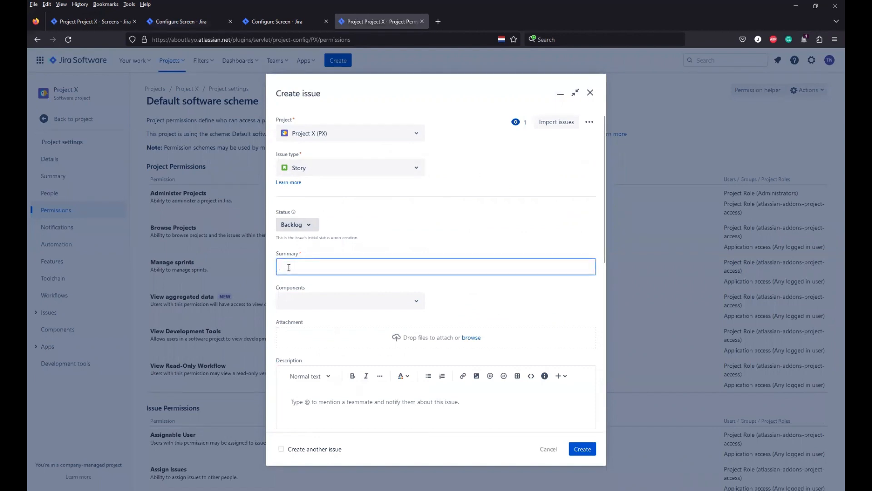
type("Test 111")
Set the Test 111 issue's Arrival Date to 27/04/2023 at 03:30 and create the issue.
left_click_drag(604, 251, 600, 413)
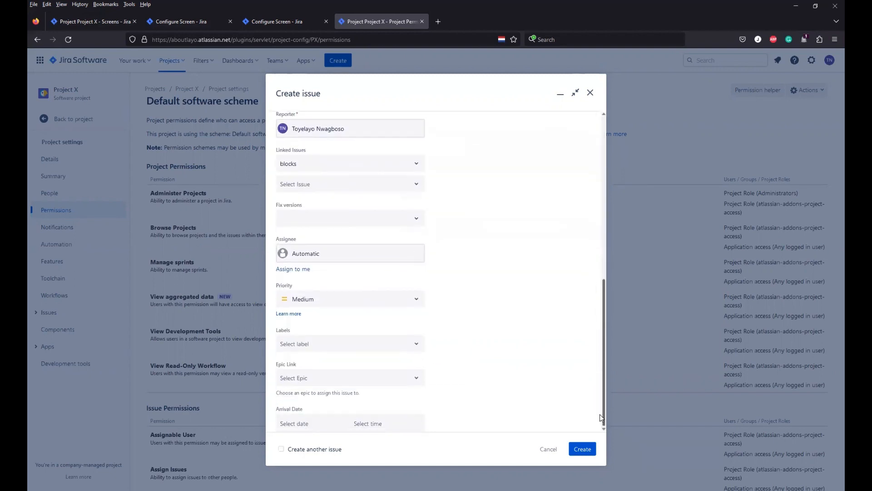
left_click(305, 427)
left_click(348, 386)
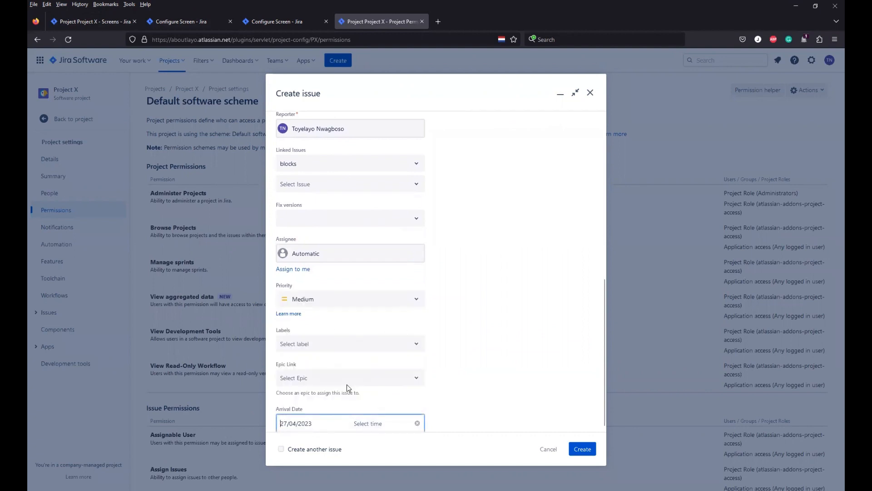
left_click(374, 423)
left_click(372, 390)
left_click(583, 449)
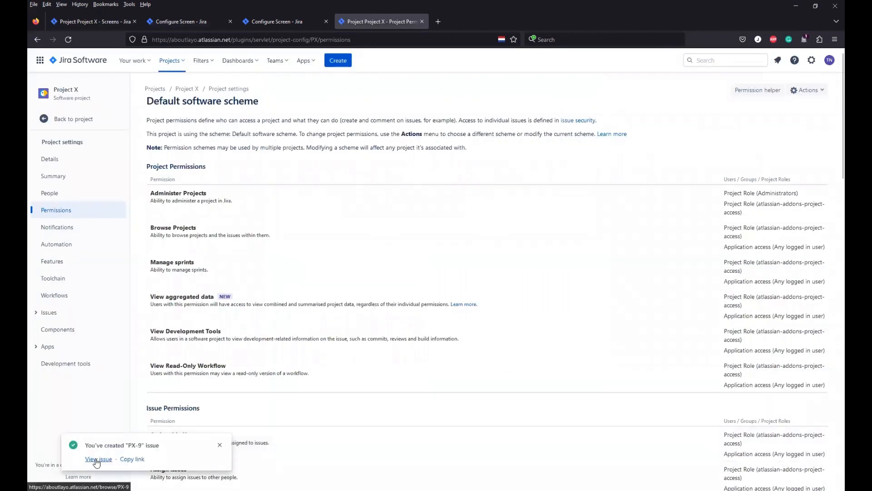
Open the newly created Test 111 issue in a separate browser tab and view its details.
right_click(97, 460)
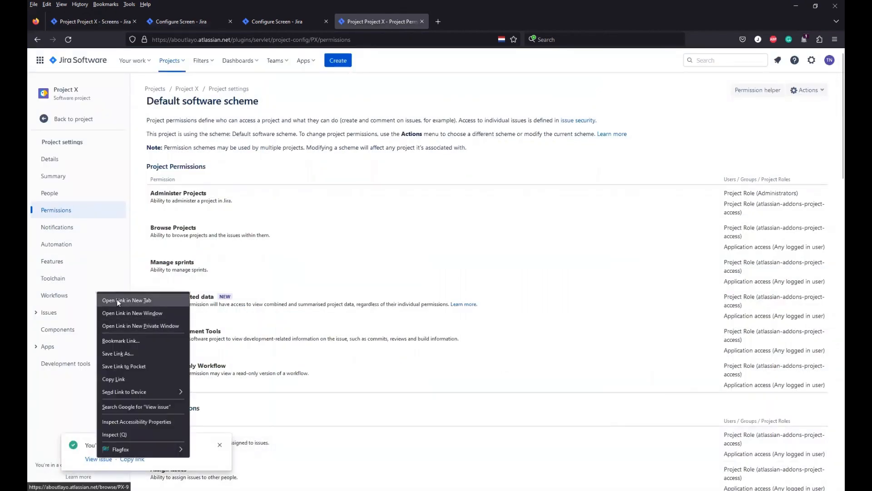
left_click(117, 301)
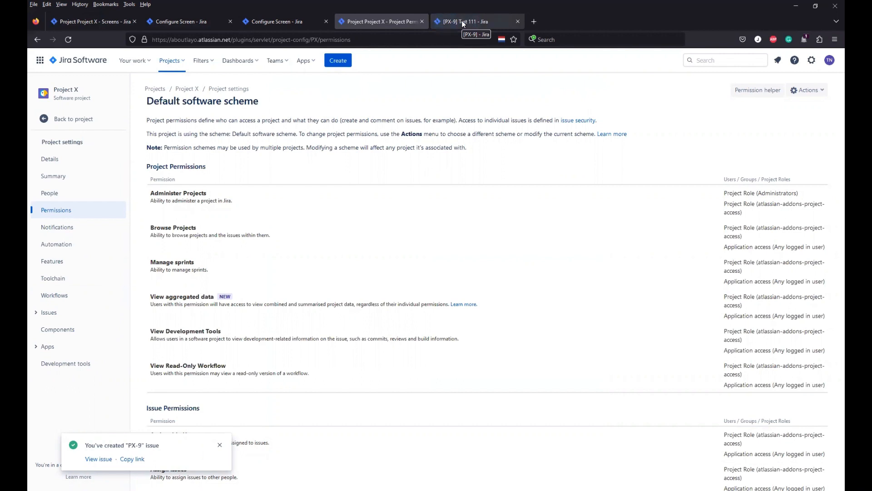
left_click(462, 21)
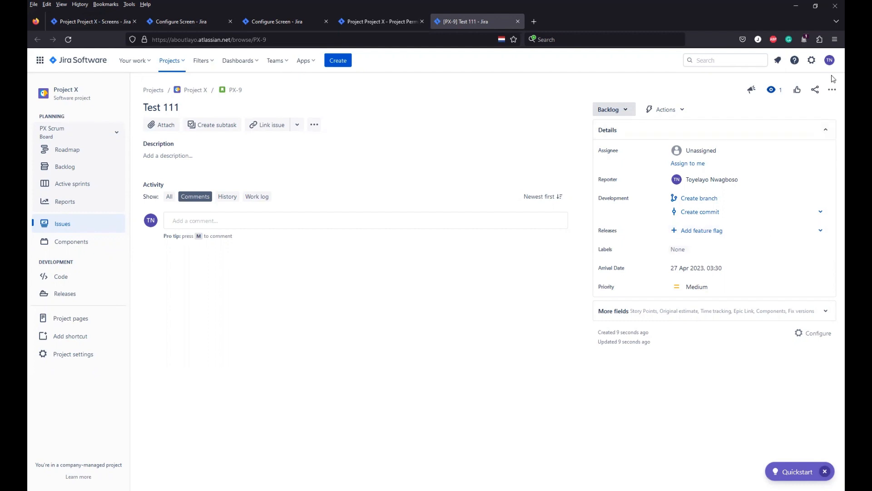
Open the Jira administration settings for issues.
left_click(812, 62)
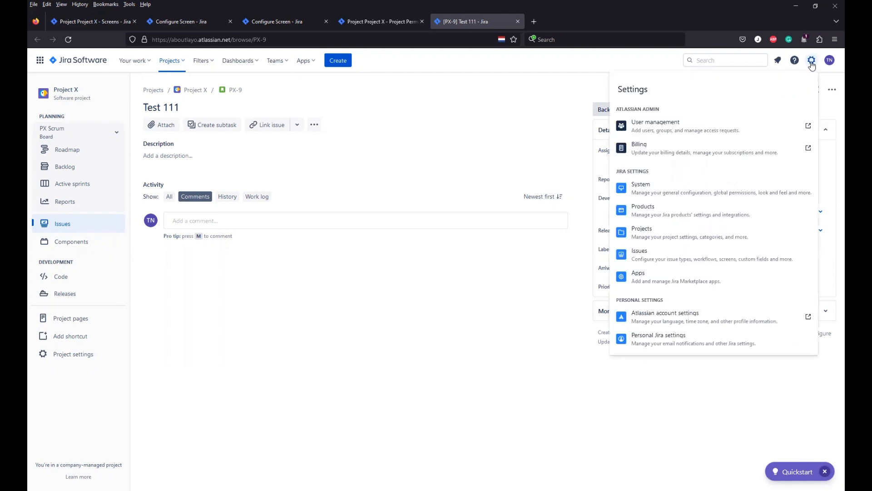
left_click(666, 260)
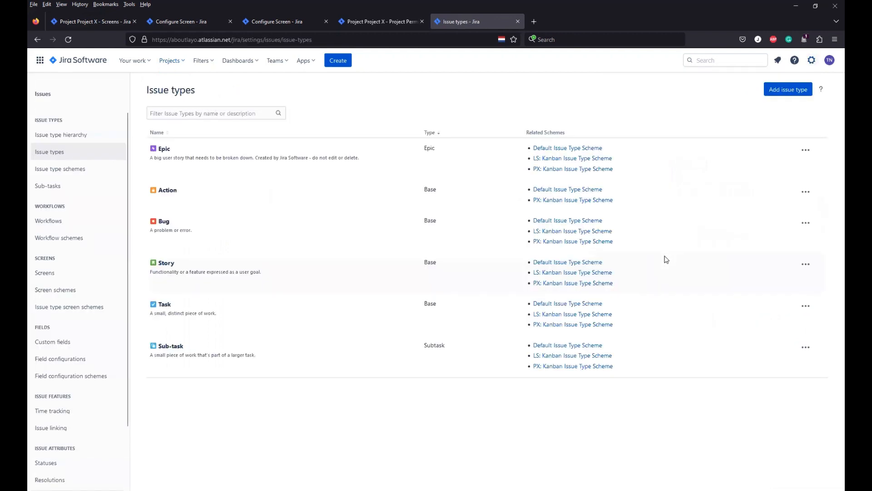
Open the custom fields list and filter it by "Arri" to find the Arrival Date field.
left_click(57, 349)
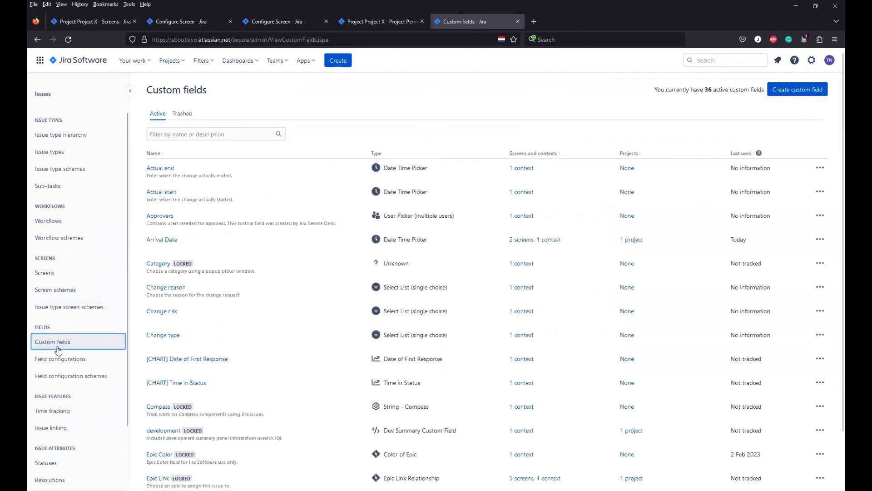
left_click(180, 136)
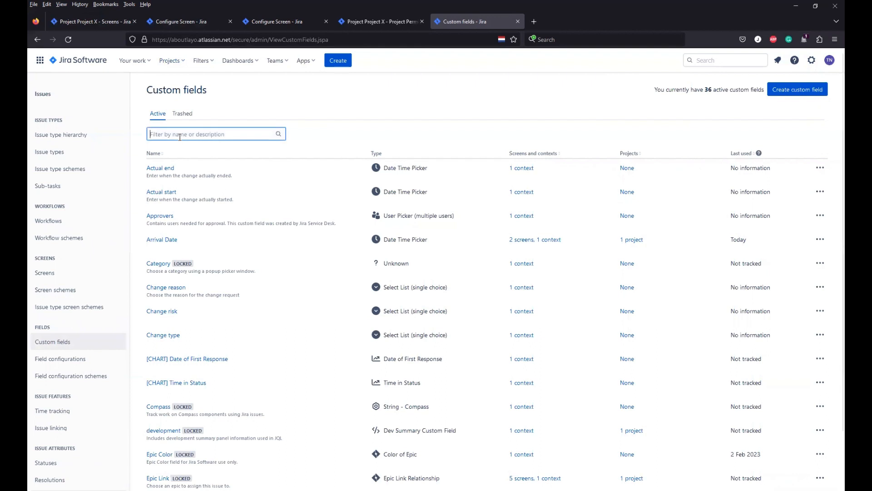
type("Aa")
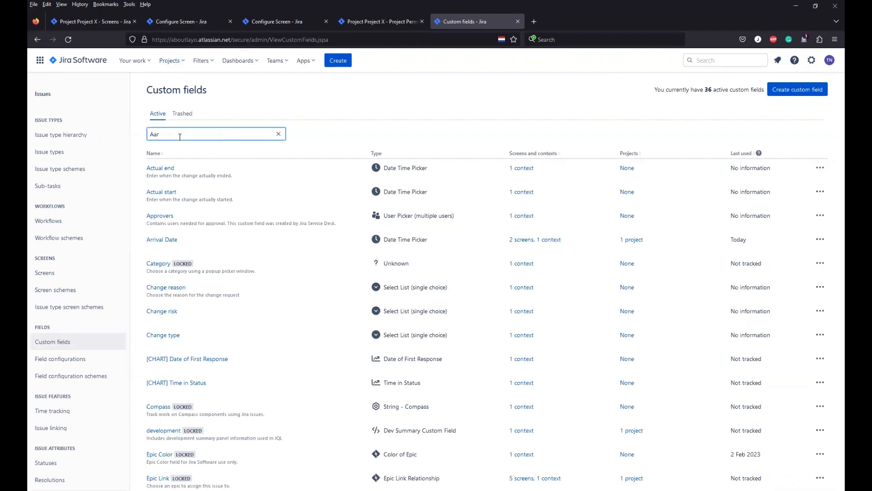
type("r")
key("BackSpace")
key("BackSpace")
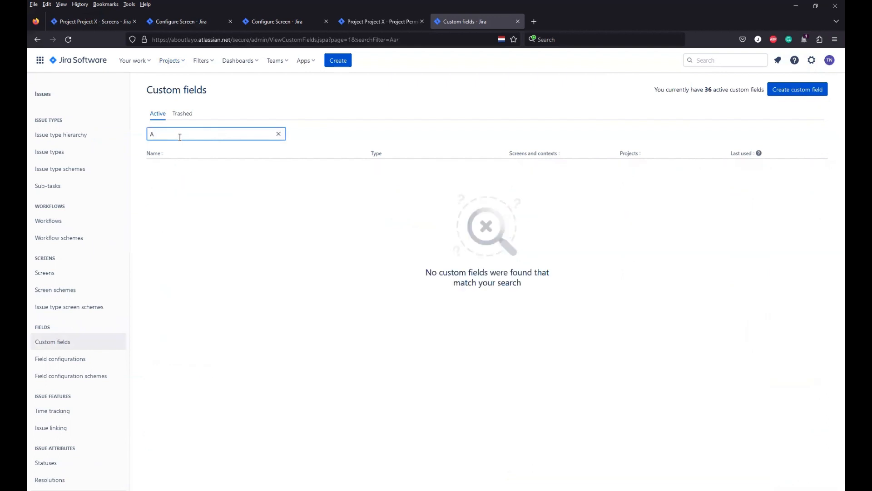
type("rri")
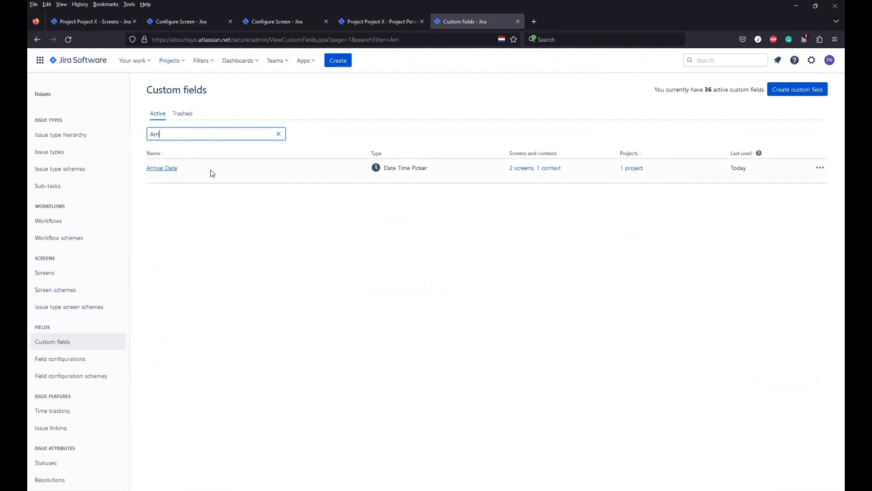
Review the management options available for the Arrival Date custom field.
left_click(820, 169)
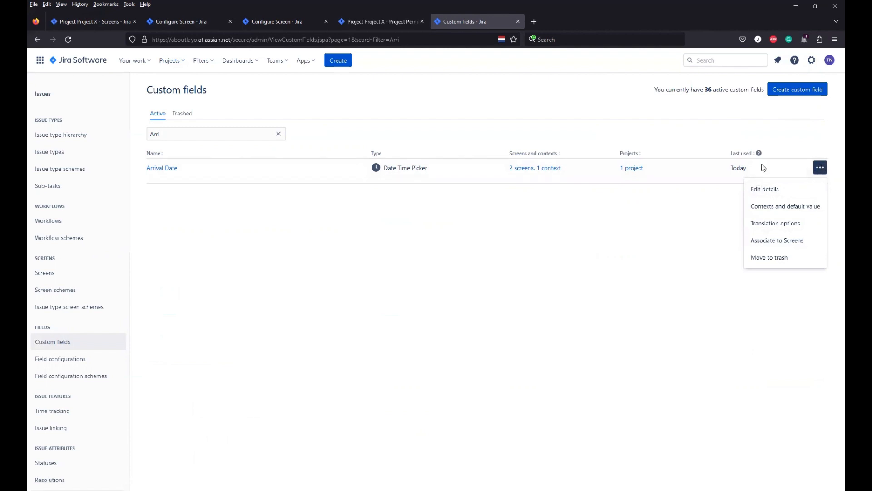
left_click(699, 242)
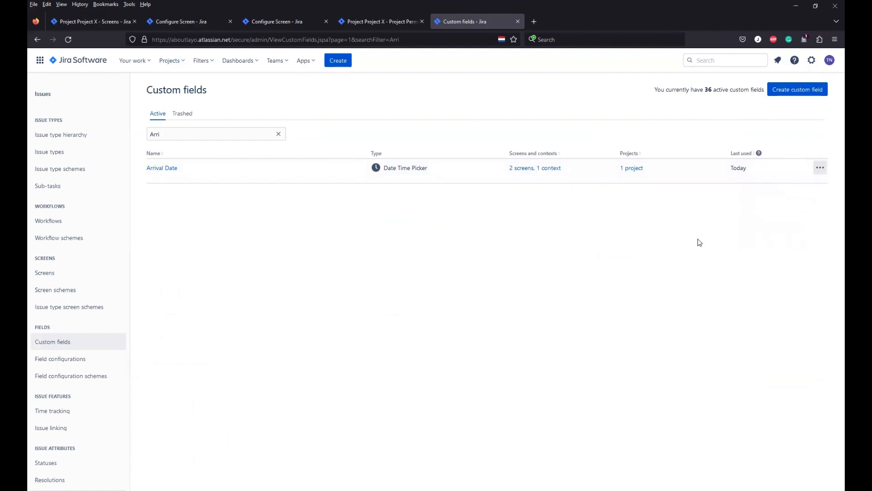
left_click(819, 168)
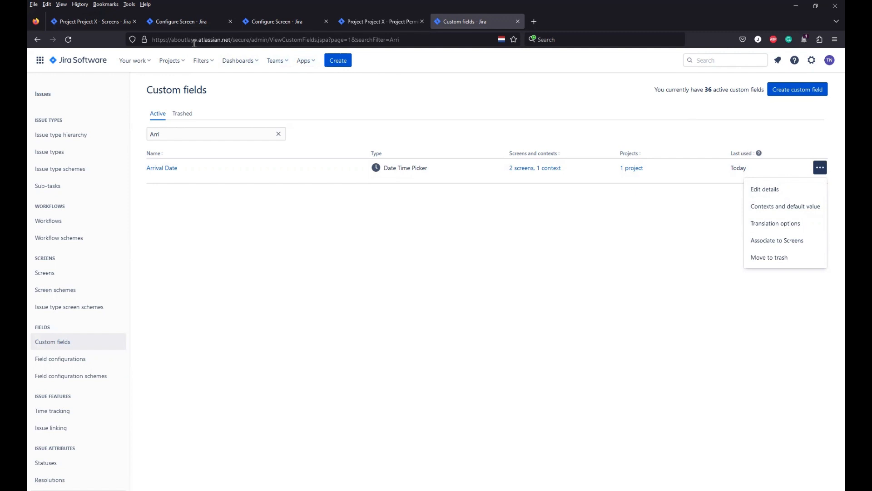
Open the All issues filter and clear its existing JQL query.
left_click(214, 65)
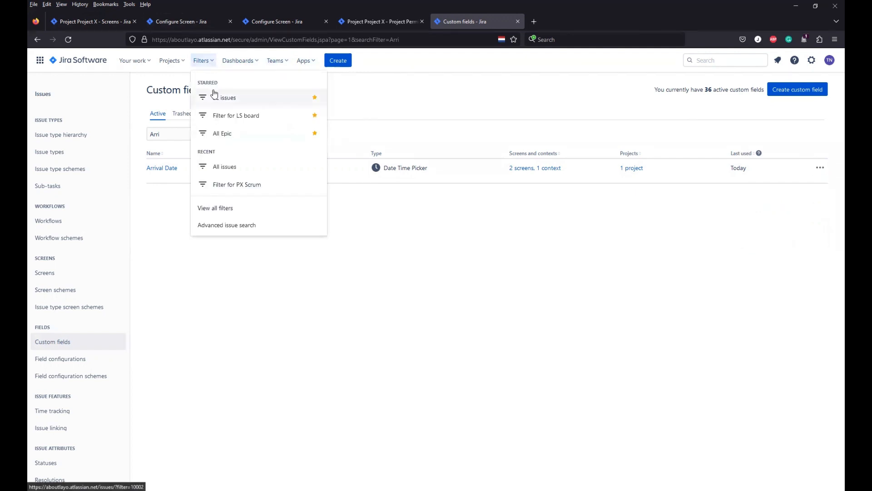
left_click(227, 171)
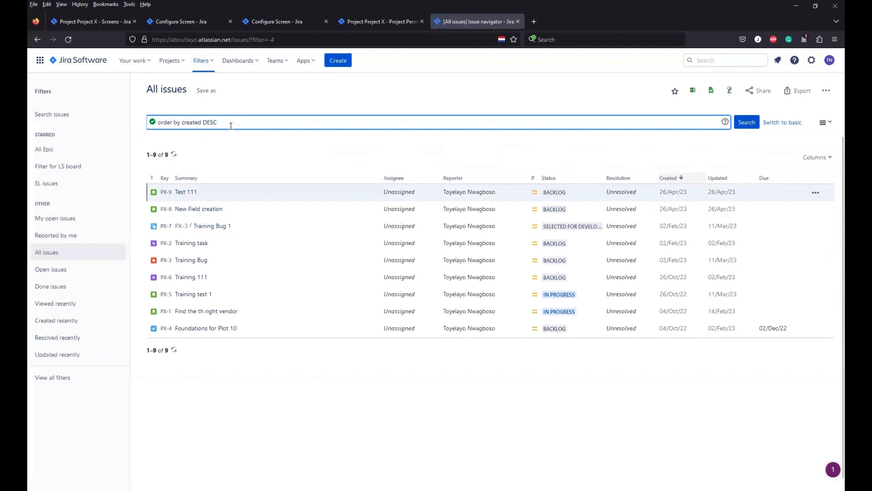
key("BackSpace")
key("BackSpace")
key("BackSpace")
key("BackSpace")
key("BackSpace")
key("BackSpace")
key("BackSpace")
key("BackSpace")
key("BackSpace")
key("BackSpace")
key("BackSpace")
key("BackSpace")
key("BackSpace")
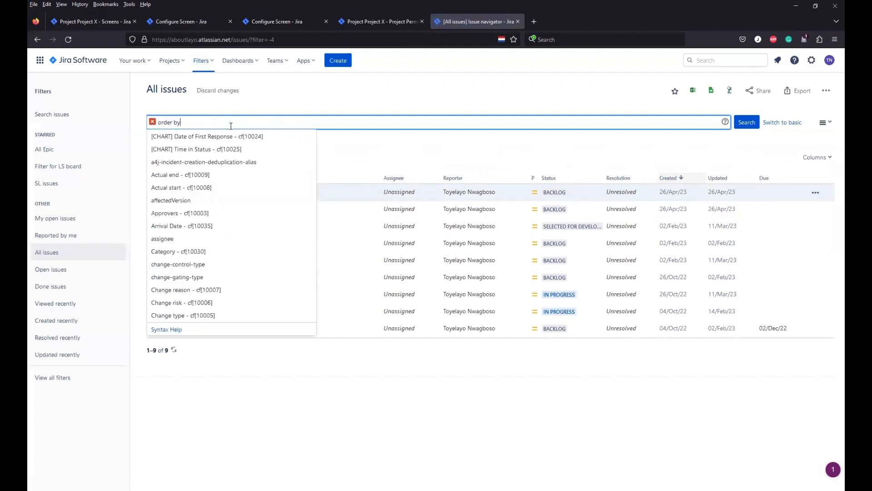
key("BackSpace")
key("BackSpace")
key("BackSpace")
key("BackSpace")
key("BackSpace")
key("BackSpace")
key("BackSpace")
key("BackSpace")
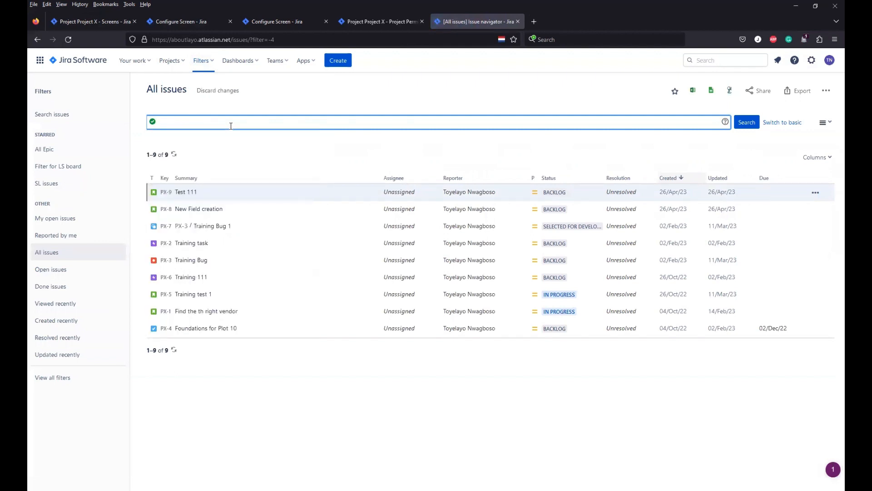
Start a JQL query with the suggested "Arrival Date[Time stamp]" field.
type("Arr")
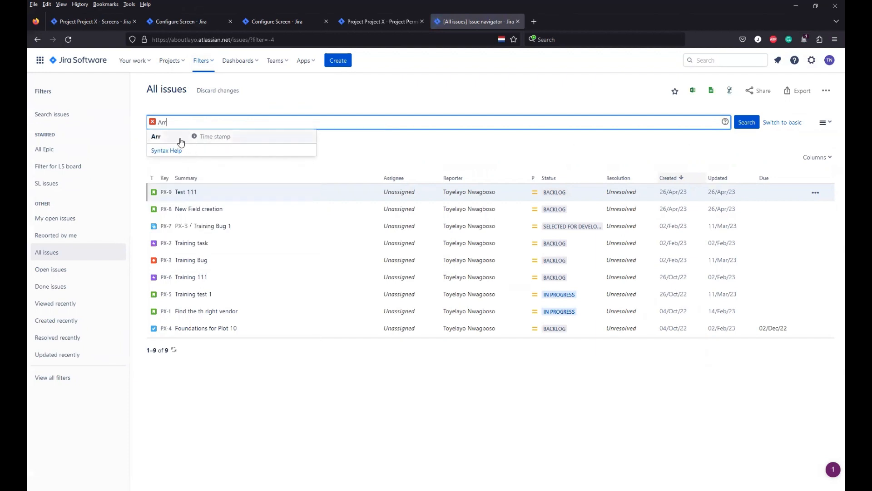
left_click(181, 141)
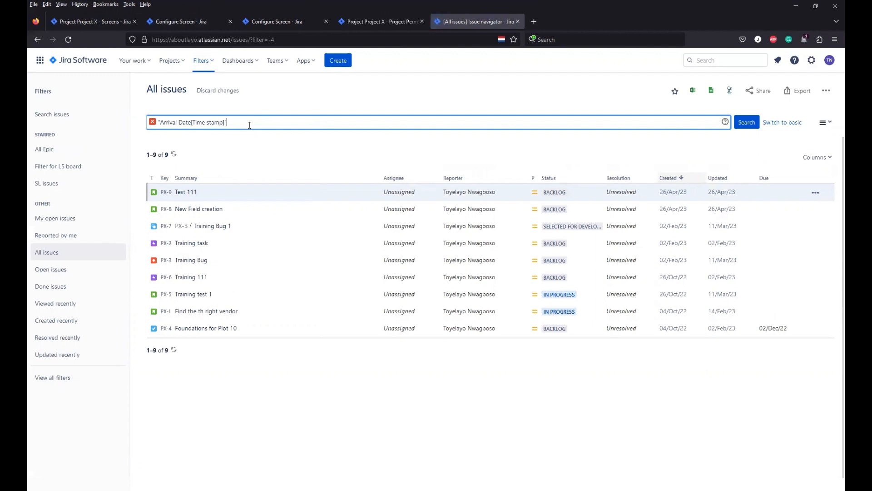
left_click(185, 141)
Remove the Arrival Date term from the JQL query, leaving the query empty.
key("BackSpace")
key("BackSpace")
key("BackSpace")
key("BackSpace")
key("BackSpace")
key("BackSpace")
key("BackSpace")
key("BackSpace")
key("BackSpace")
key("BackSpace")
key("BackSpace")
key("BackSpace")
key("BackSpace")
key("BackSpace")
key("BackSpace")
key("BackSpace")
key("BackSpace")
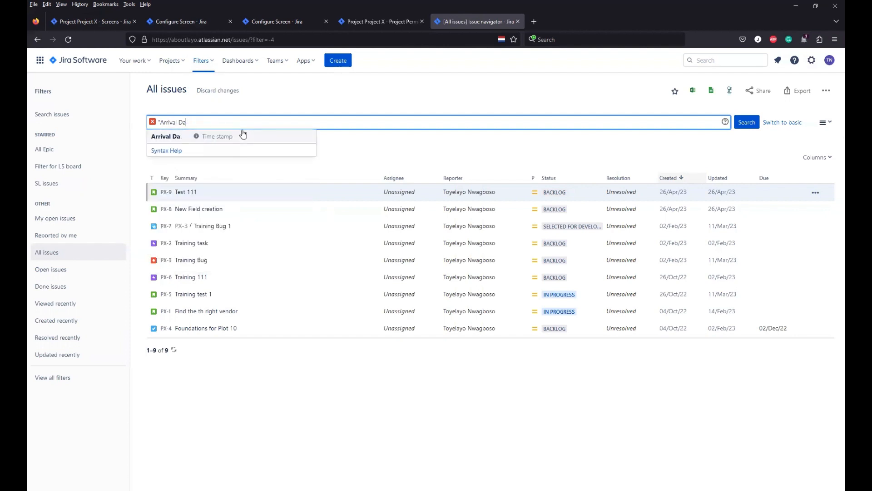
key("BackSpace")
key("BackSpace")
key("BackSpace")
key("BackSpace")
key("BackSpace")
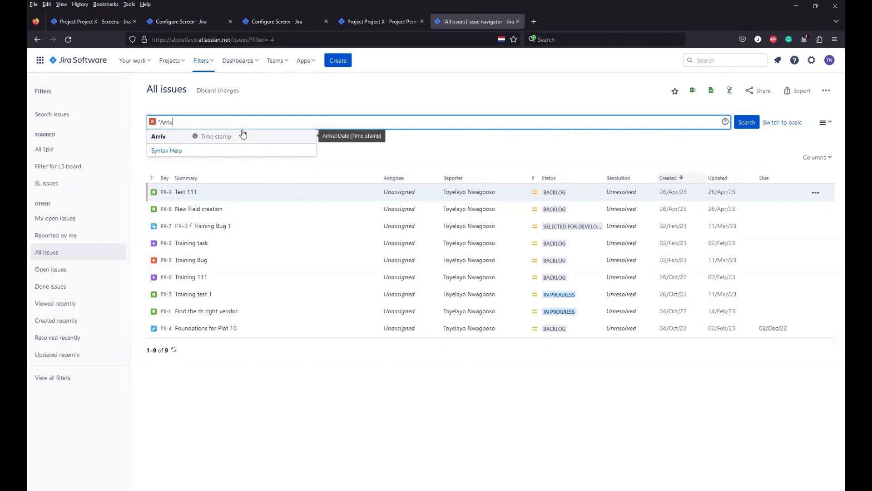
key("BackSpace")
key("BackSpace")
key("BackSpace")
key("BackSpace")
key("BackSpace")
key("BackSpace")
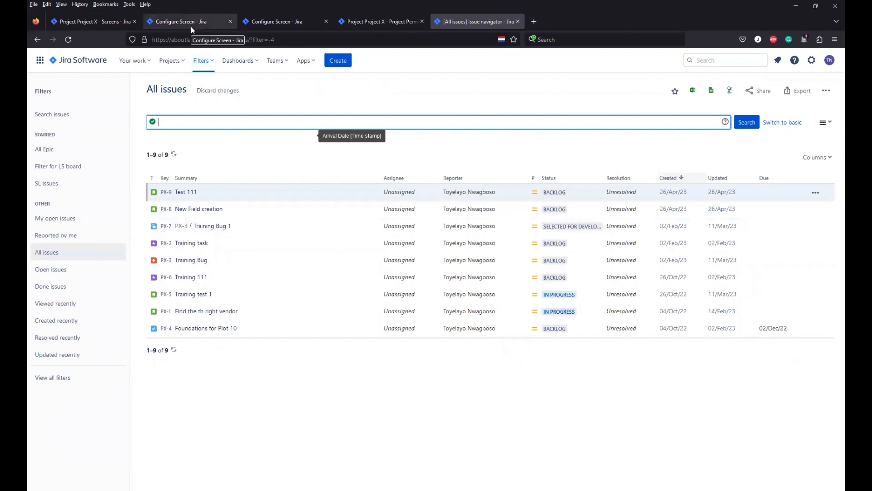
Return to Project X's settings and reload its issue screens page.
left_click(94, 24)
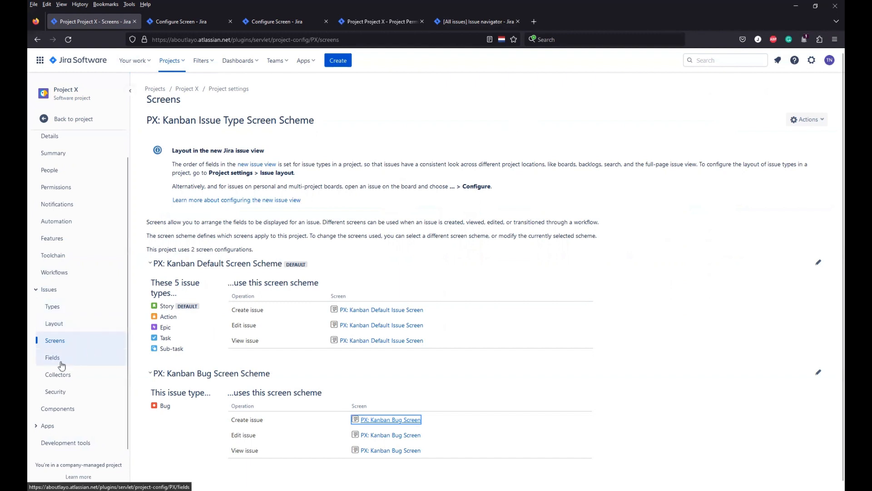
left_click(56, 345)
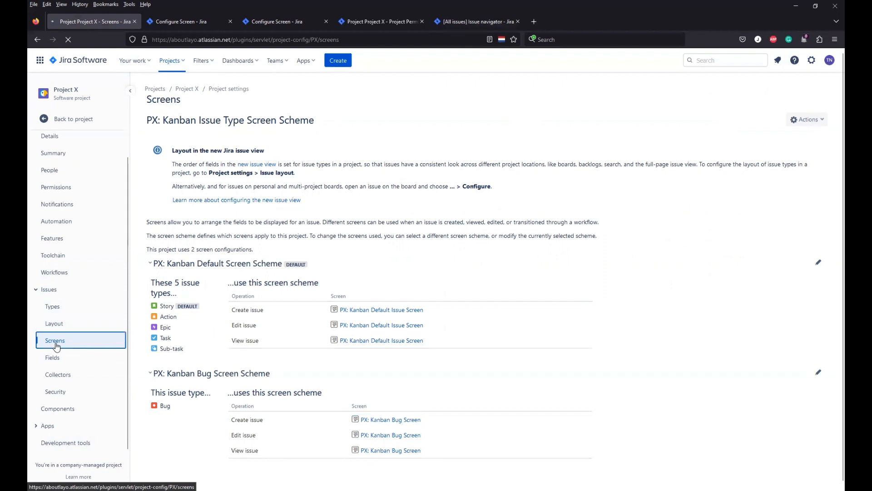